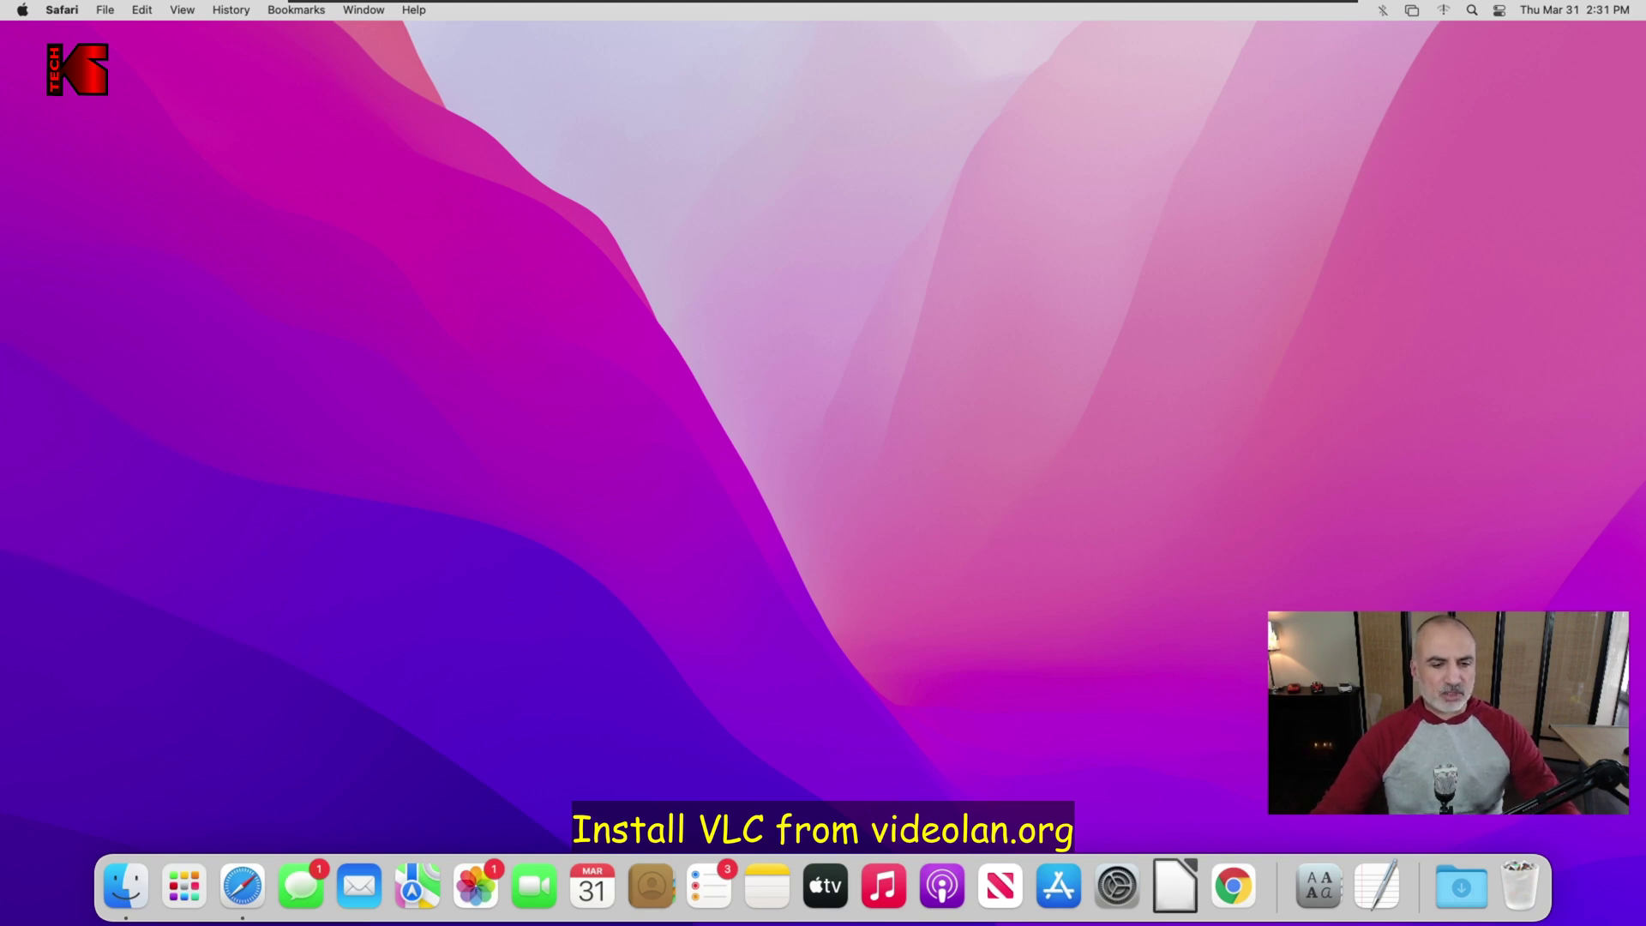
Download VLC for macOS from videolan.org in Safari.
left_click(242, 886)
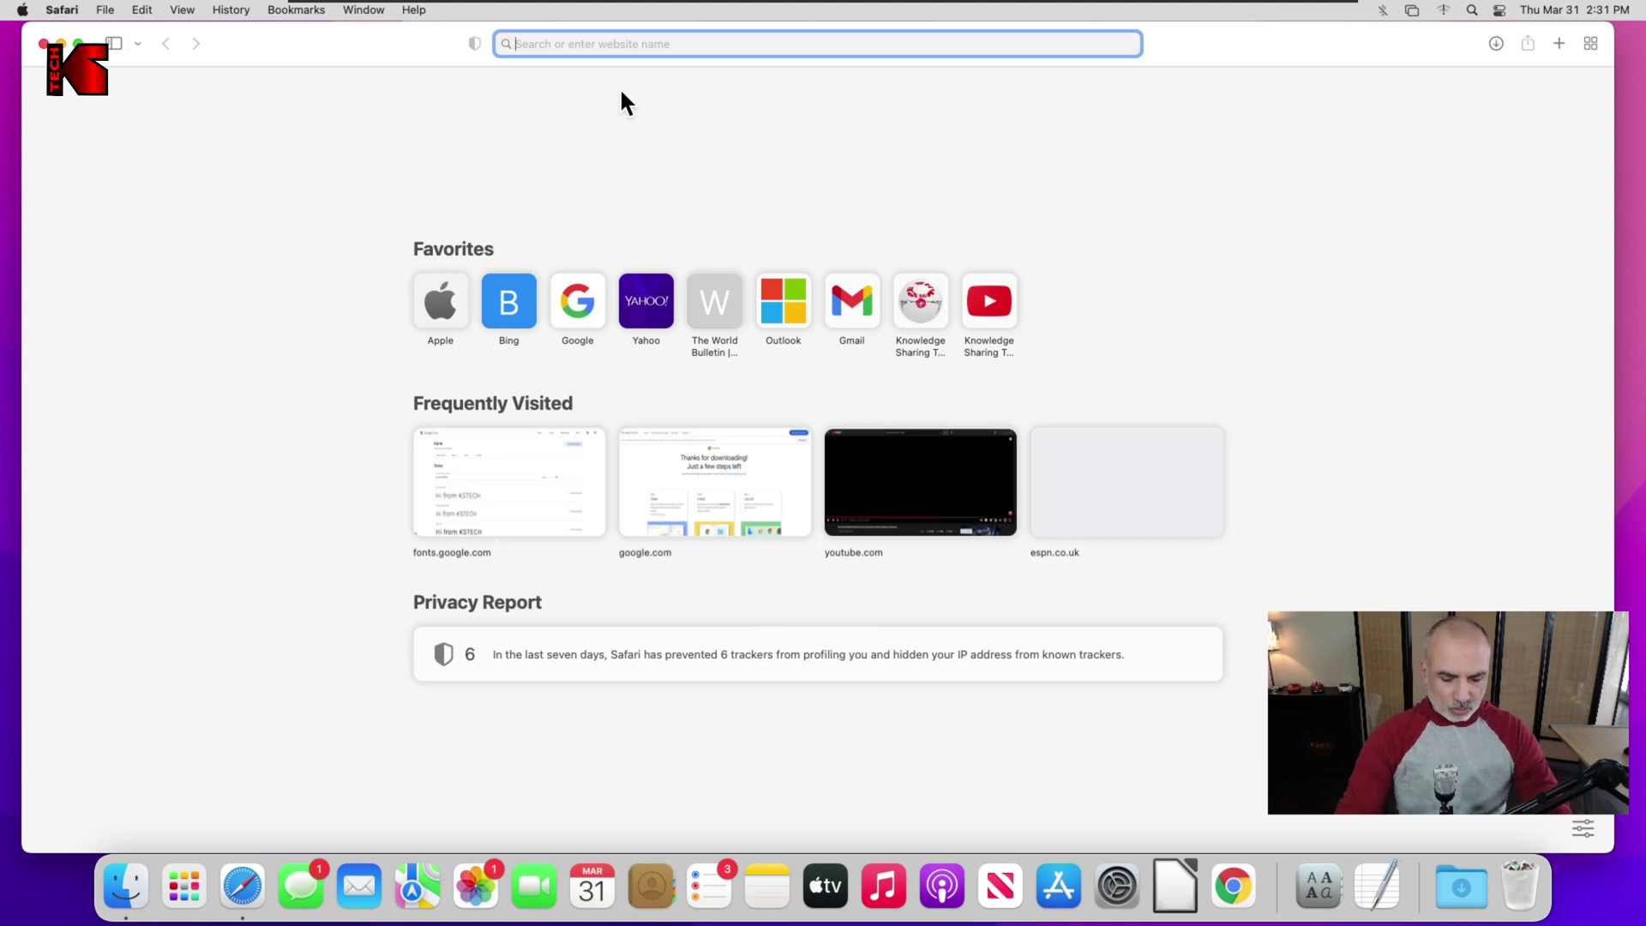
type("videolan")
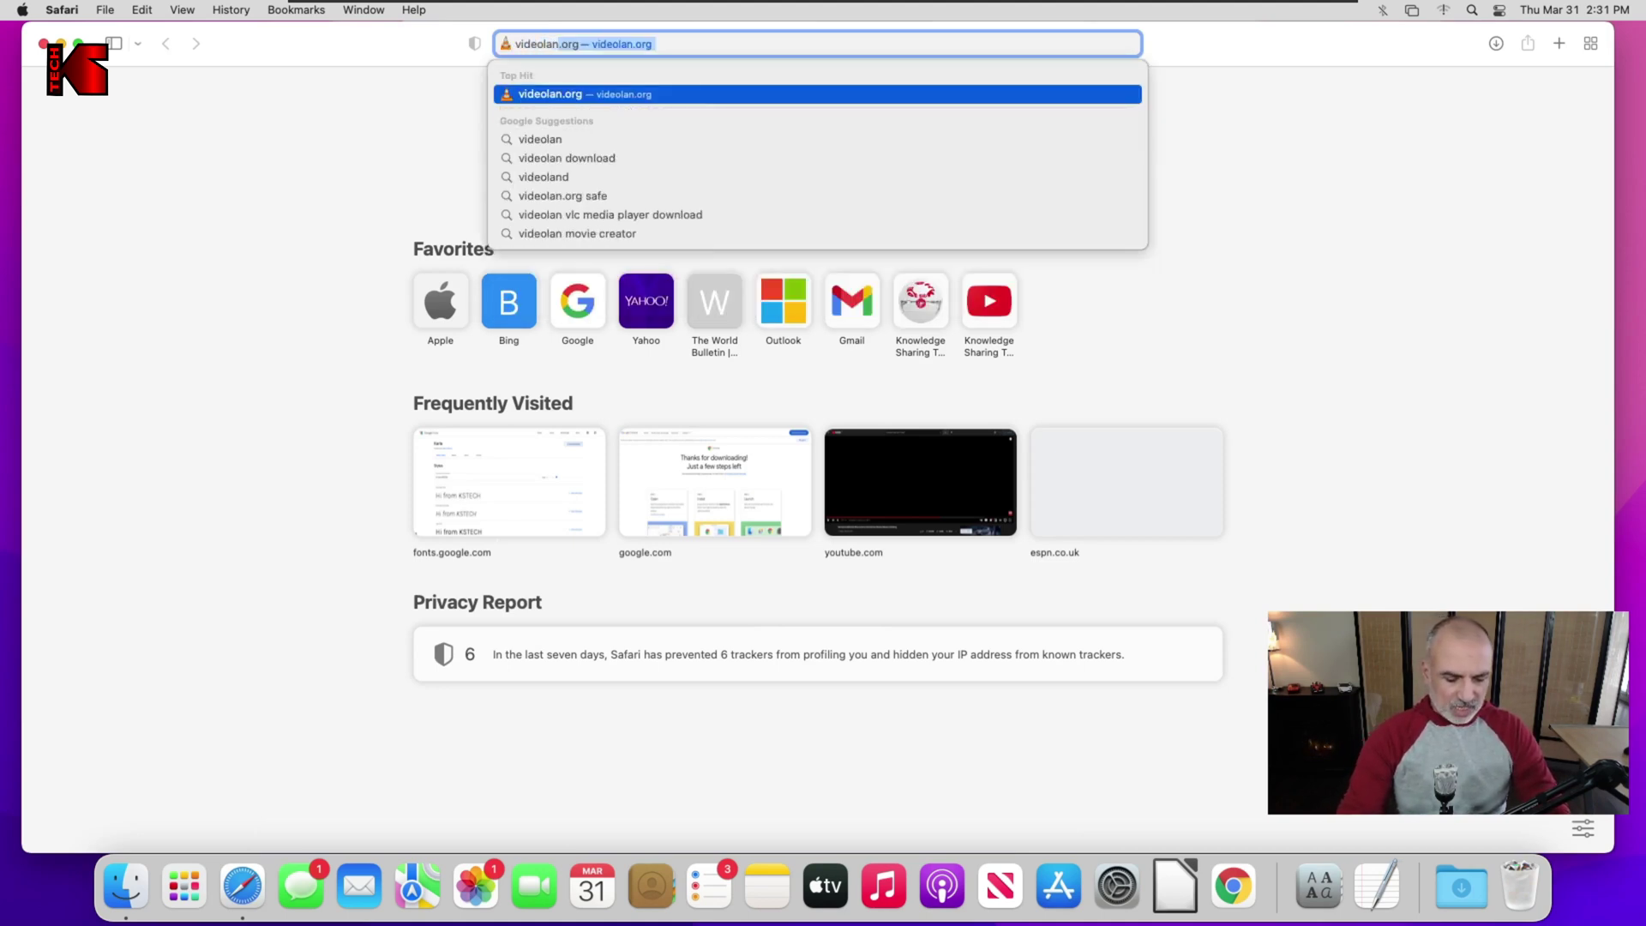
type(".org")
key("Return")
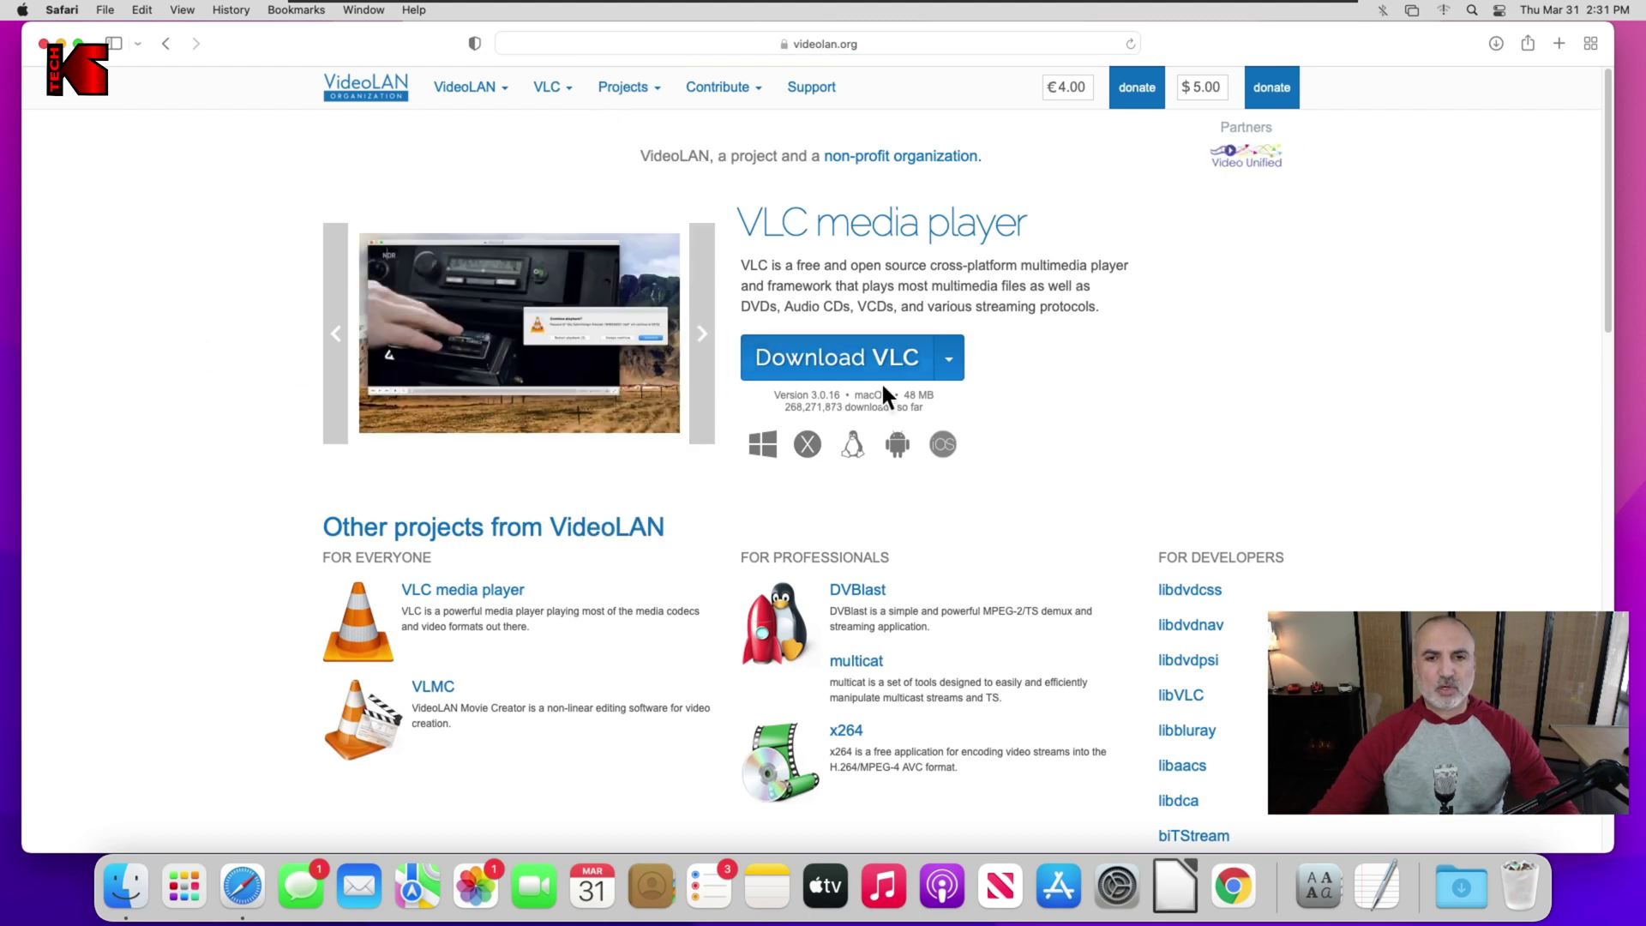
left_click(819, 365)
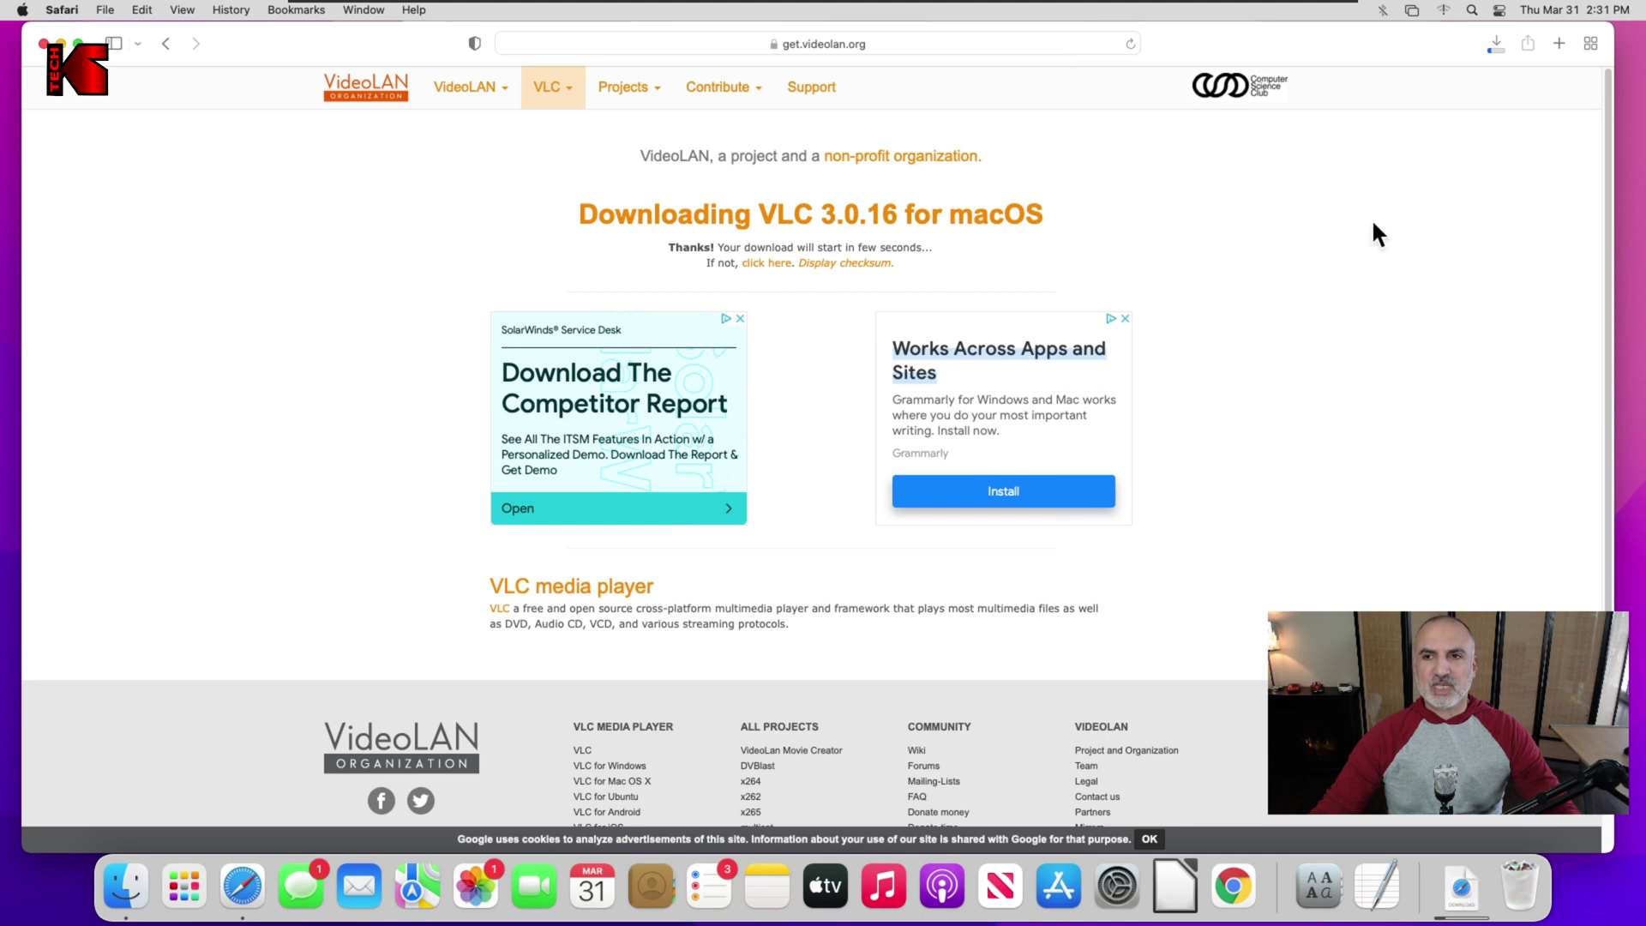
Reveal the downloaded VLC 3.0.16 disk image in Finder from Safari's downloads list.
left_click(1492, 46)
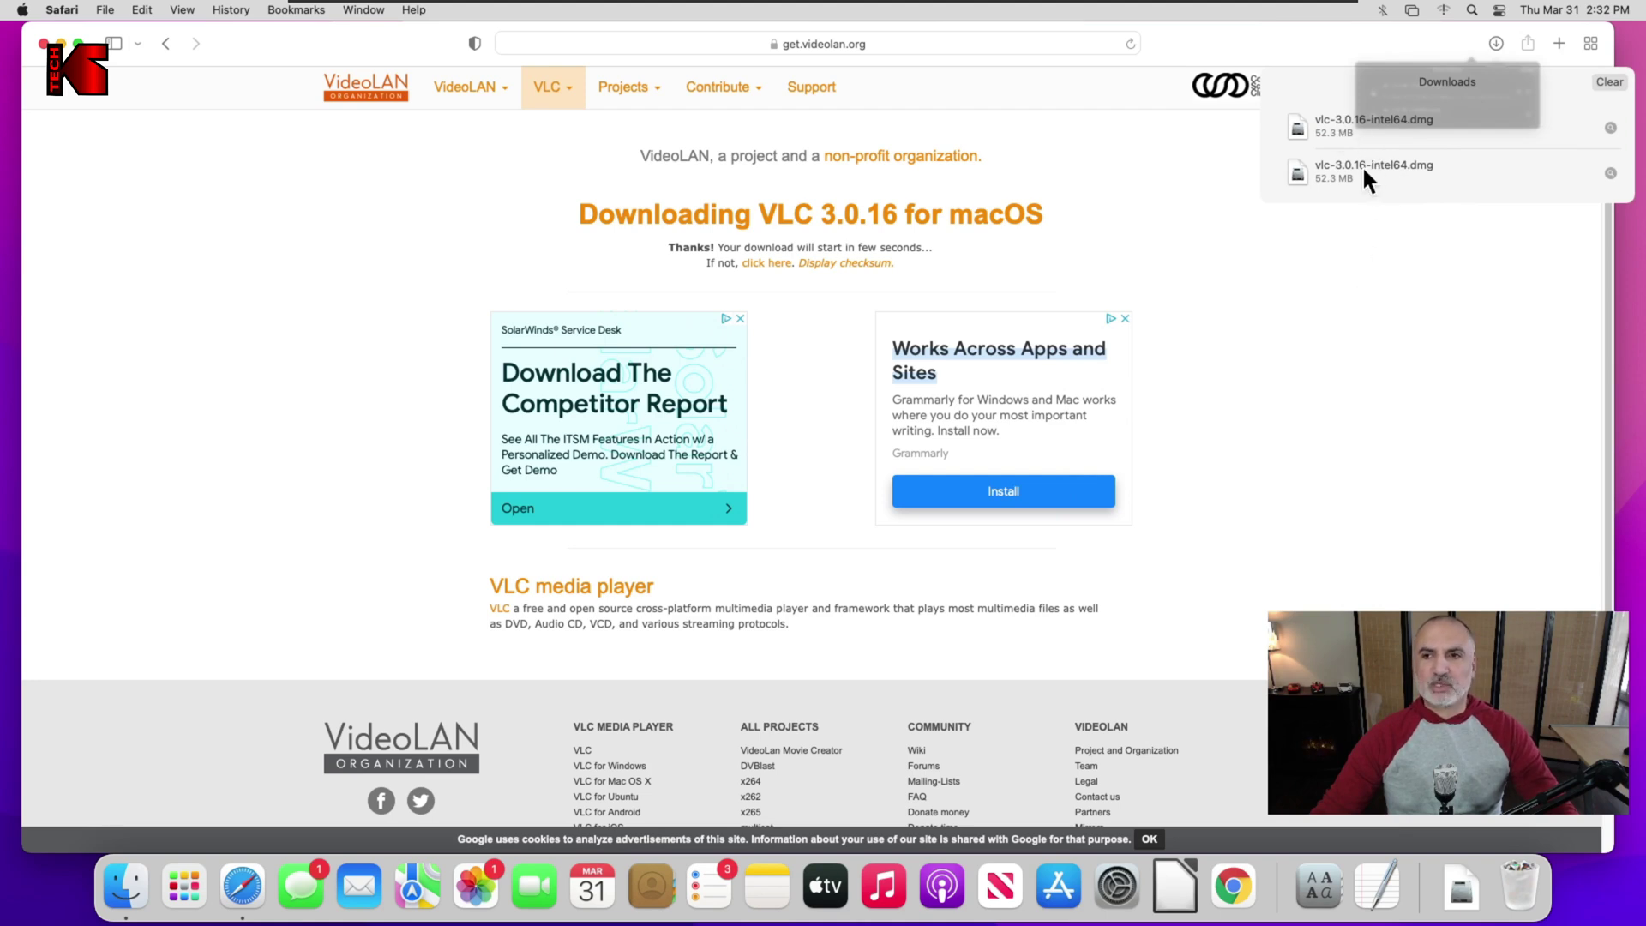
left_click(1344, 126)
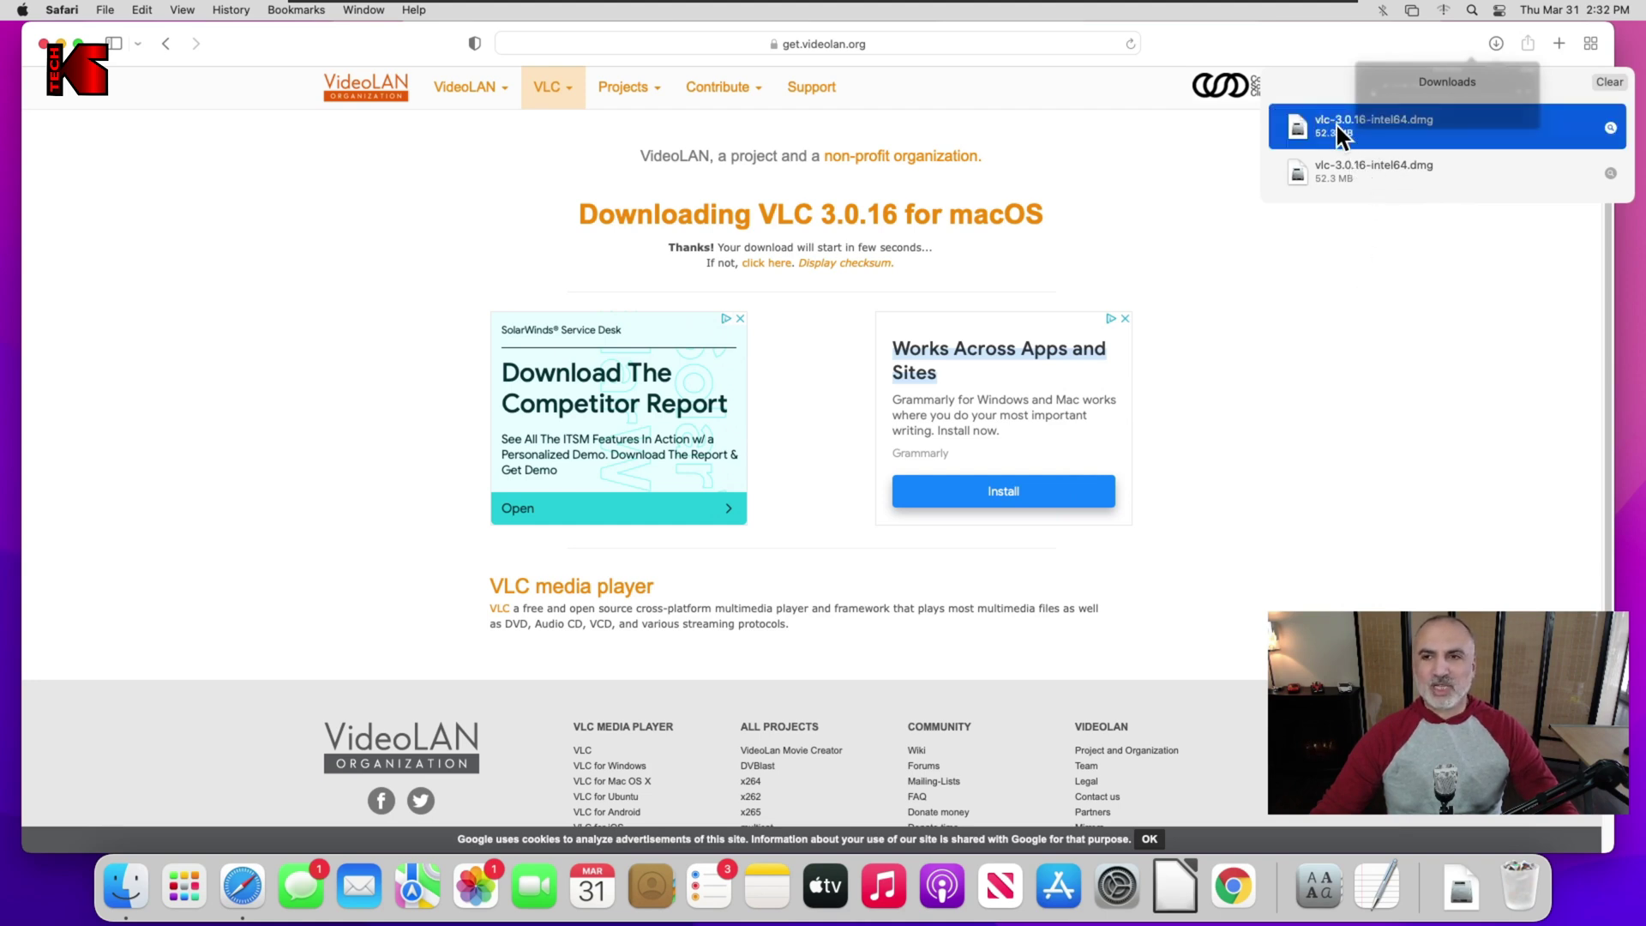
left_click(1612, 130)
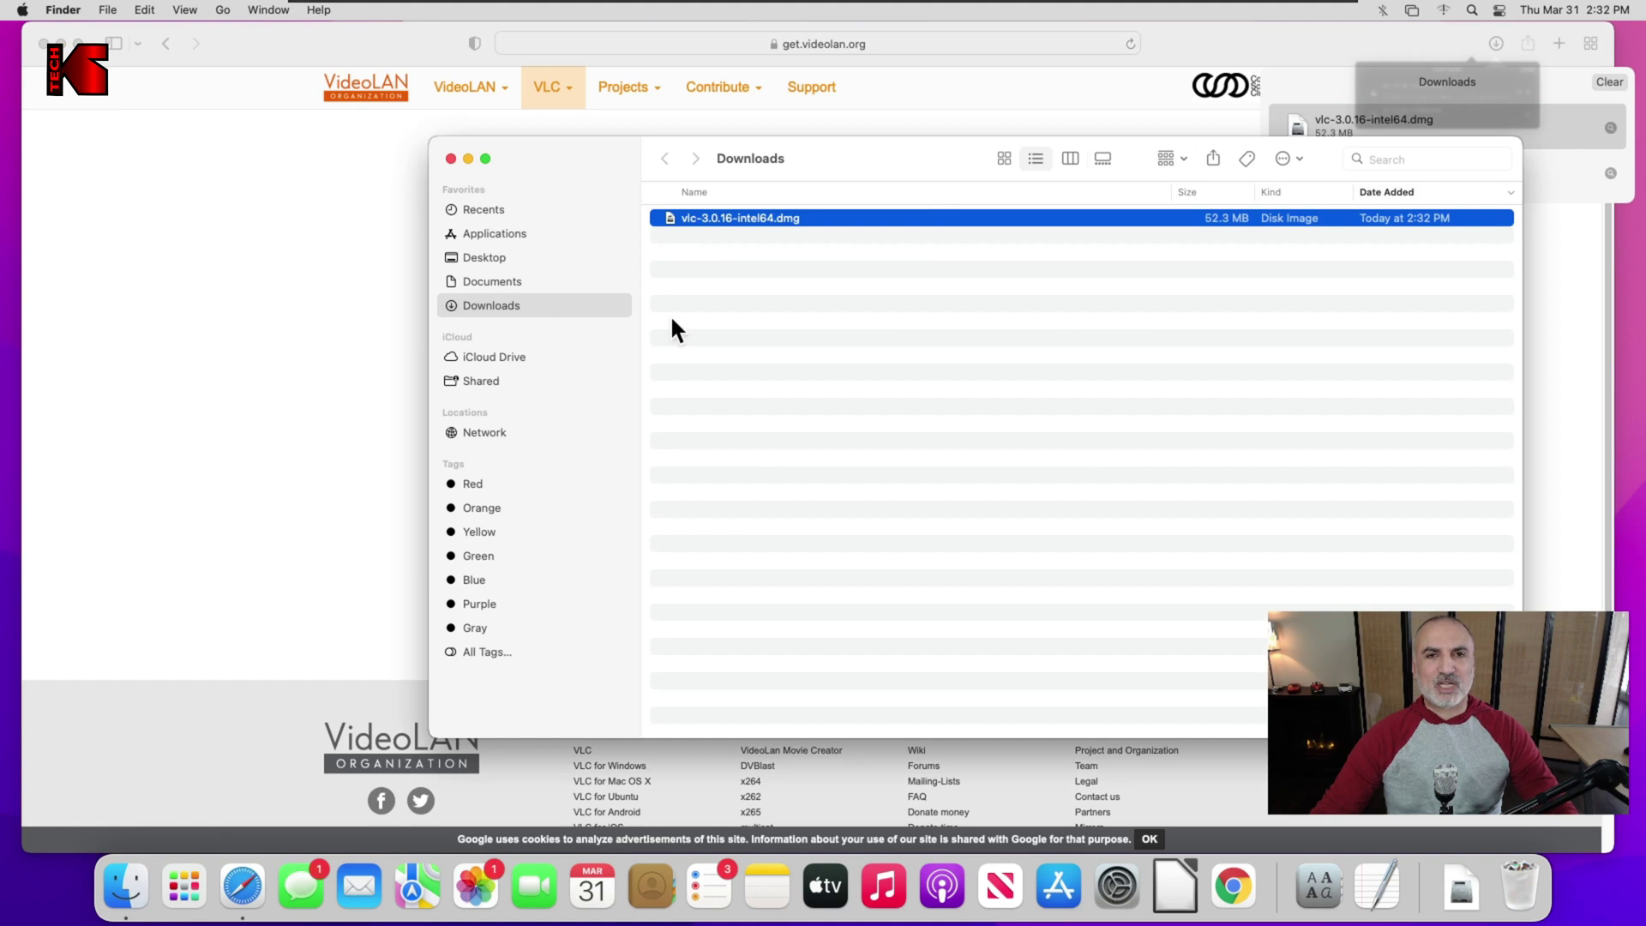
Mount the VLC dmg, drag VLC onto the Applications alias, and open Applications.
double_click(736, 220)
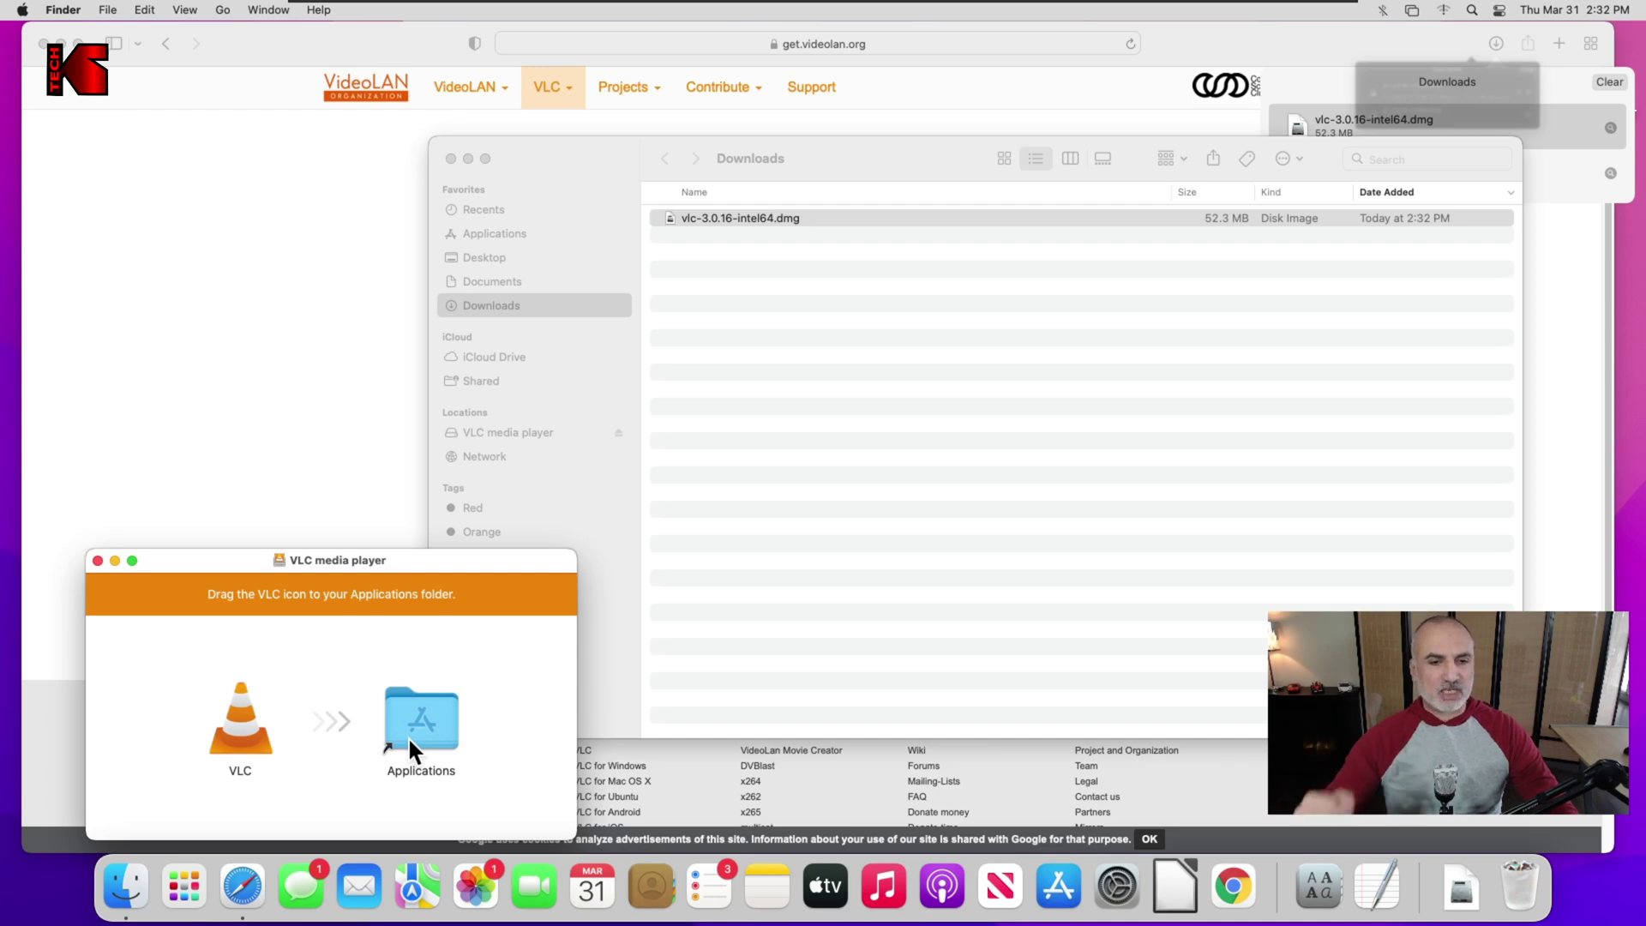
left_click(239, 735)
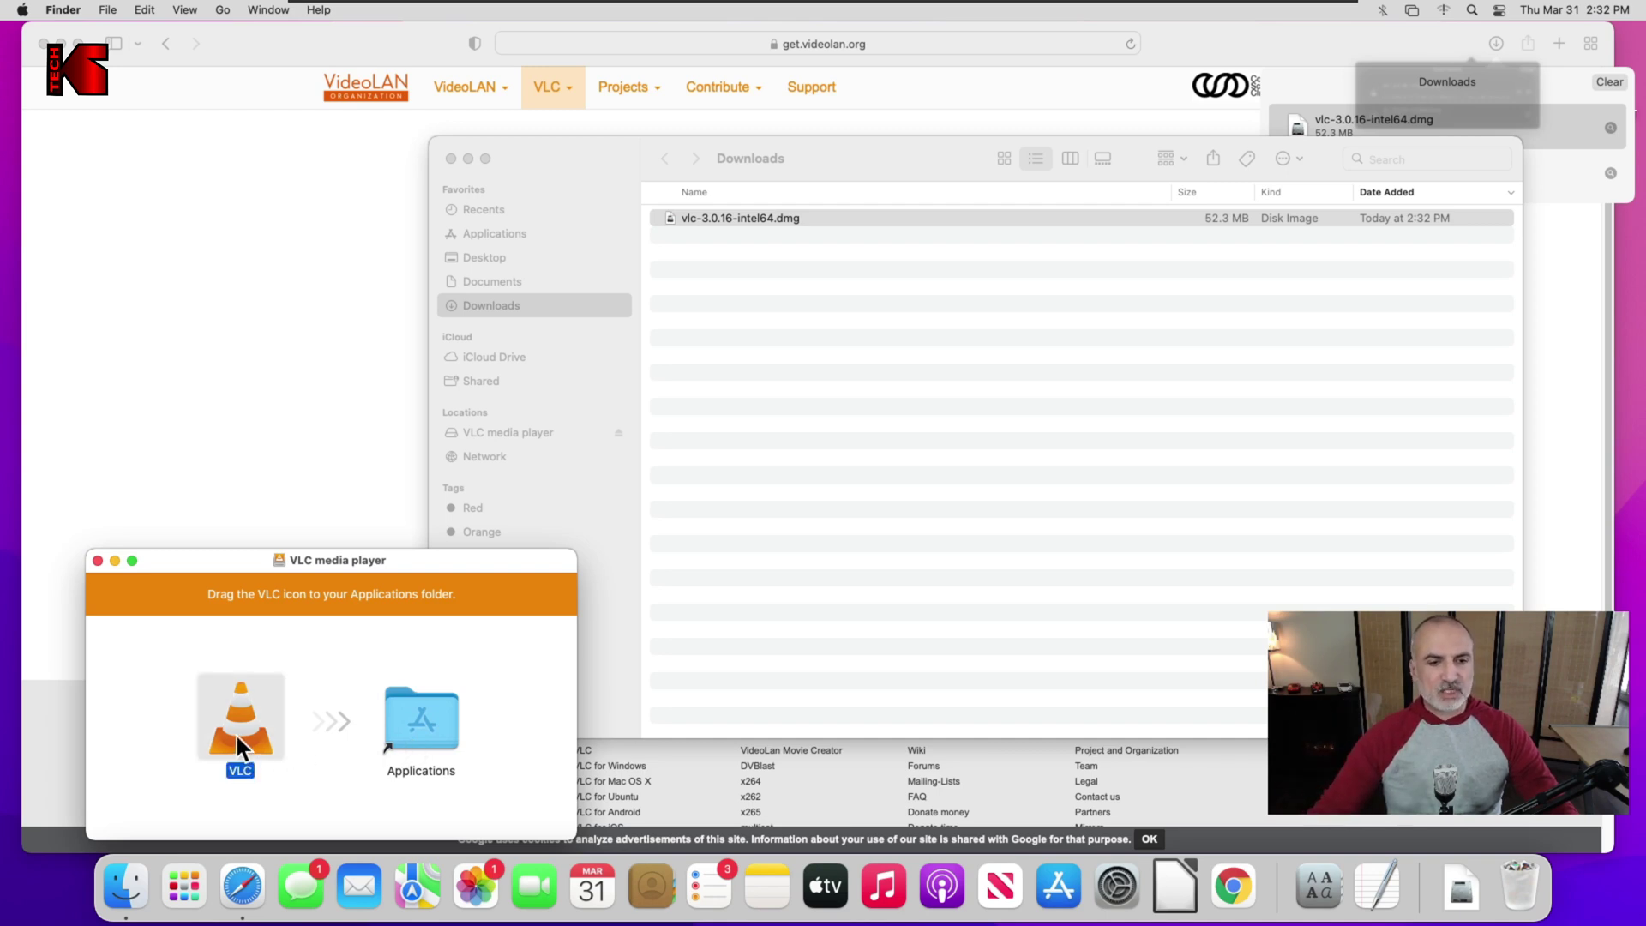
left_click_drag(335, 736, 413, 728)
double_click(411, 726)
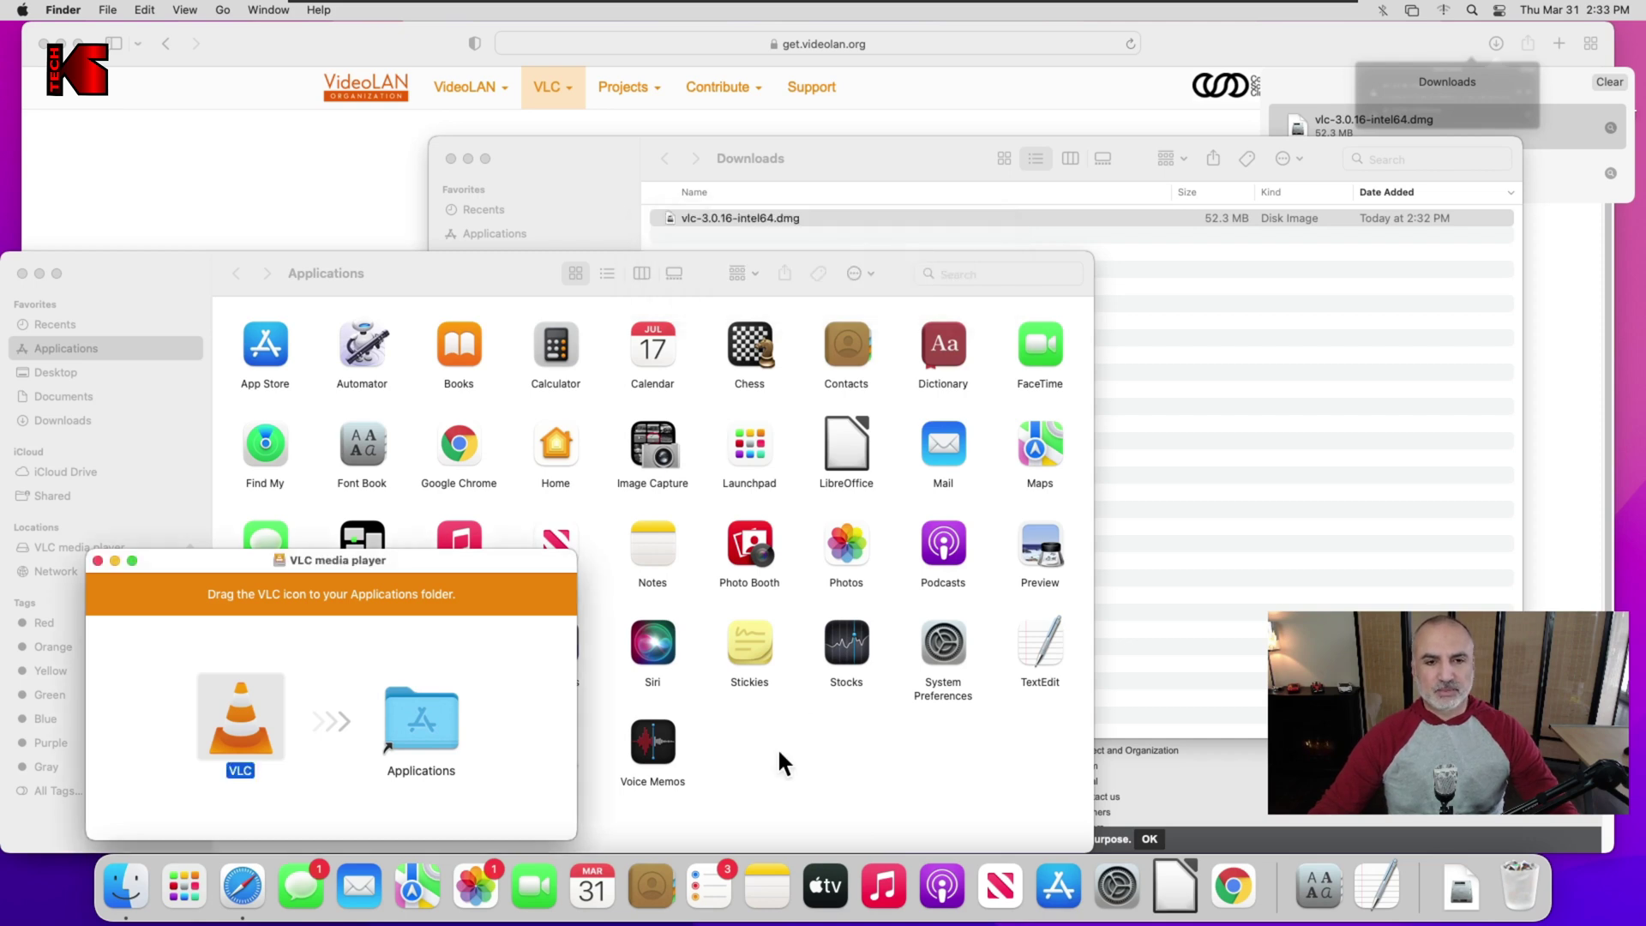
Launch VLC from Applications and confirm opening the internet-downloaded app.
left_click_drag(501, 268, 675, 95)
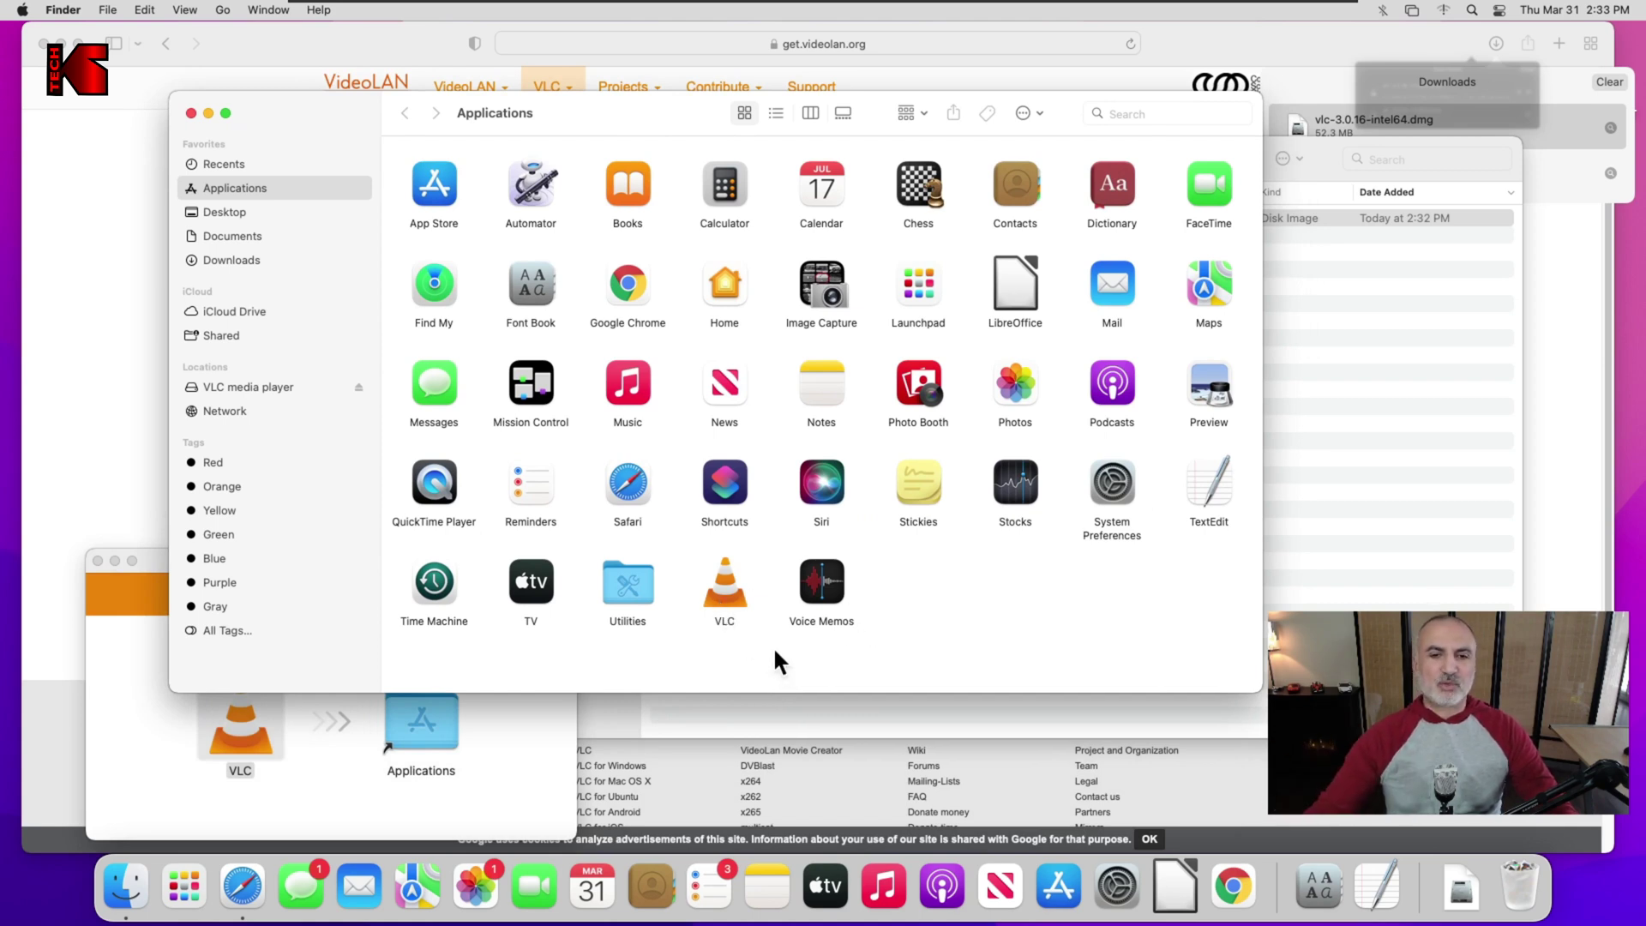
double_click(732, 597)
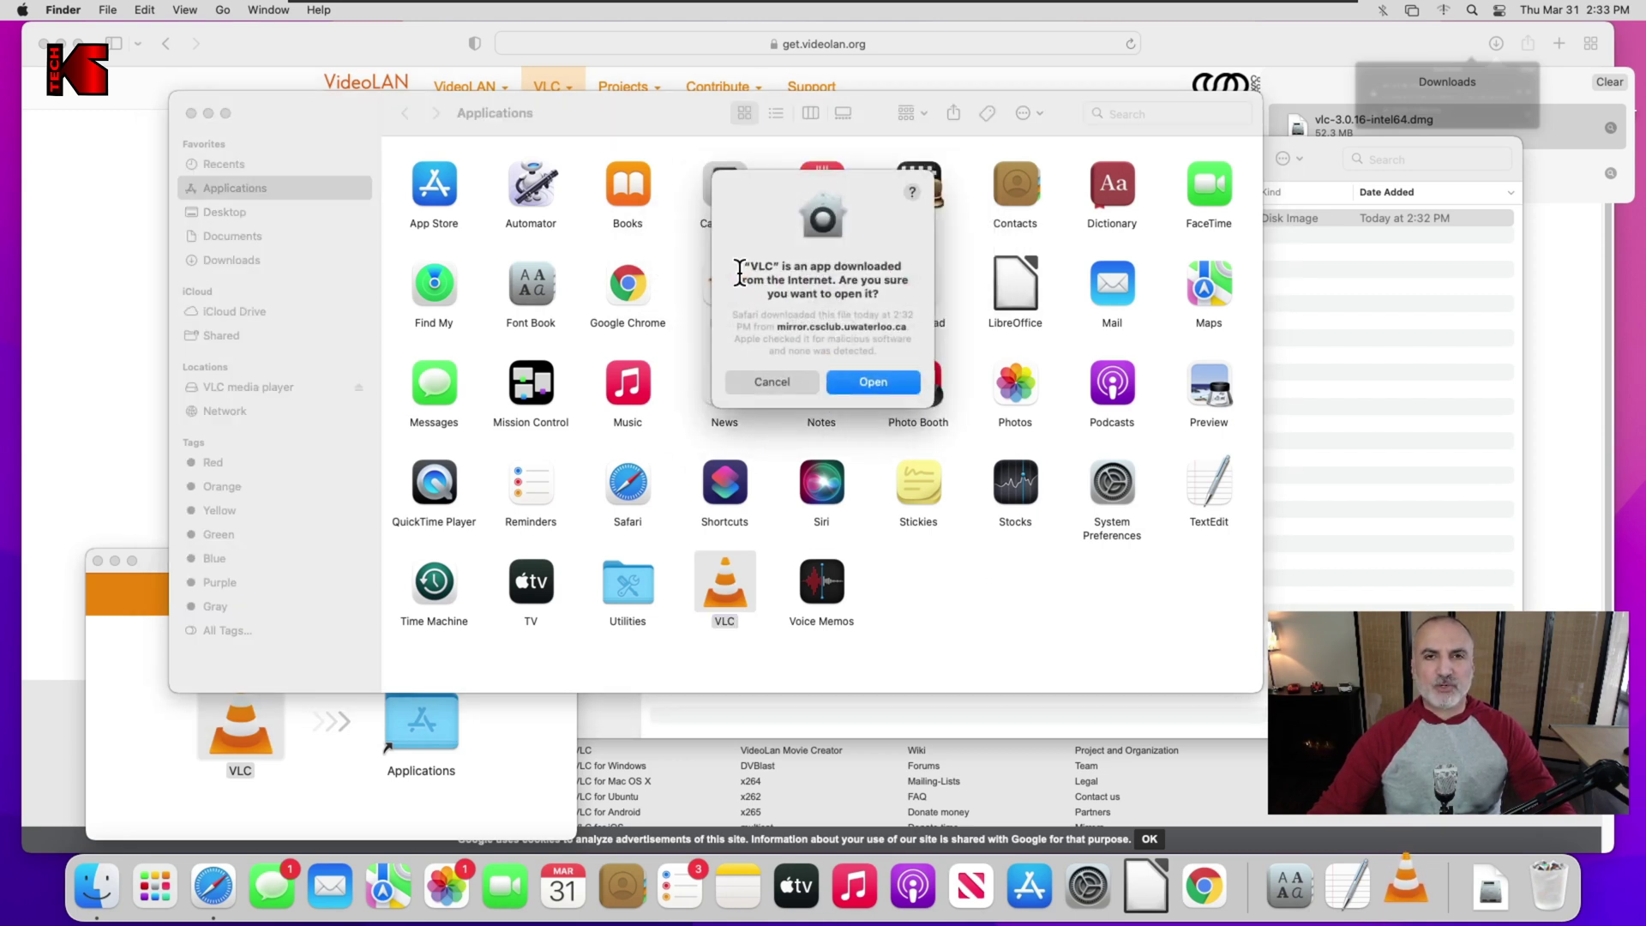
left_click(871, 379)
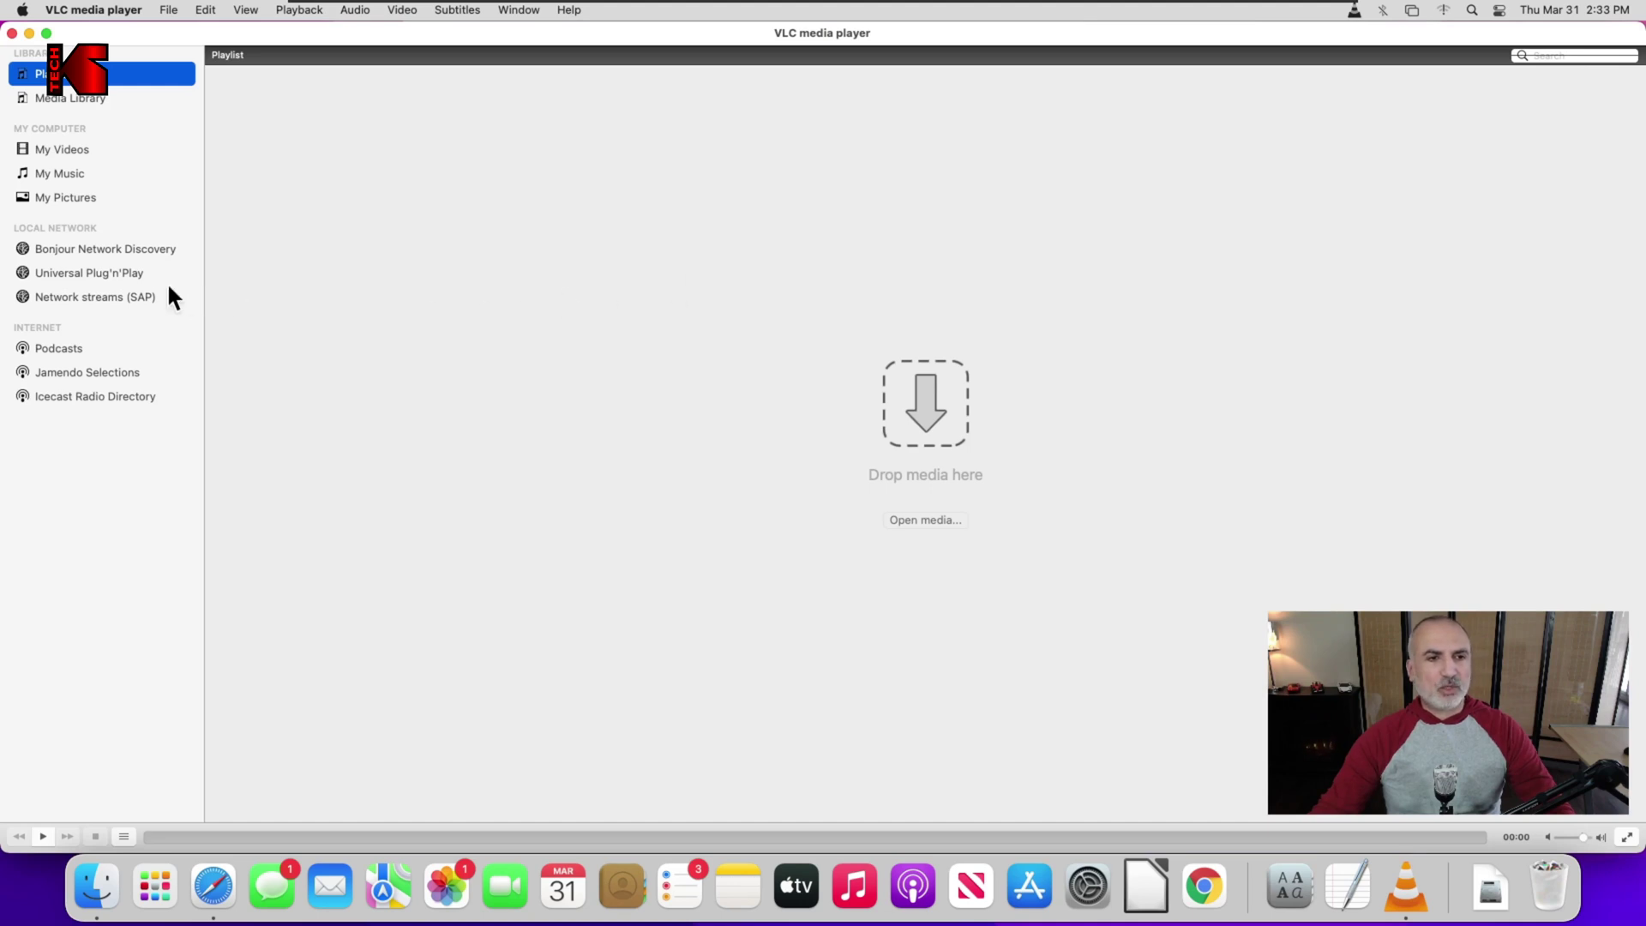
Show Universal Plug'n'Play servers and expand the KSTECH server's folder tree.
left_click(88, 272)
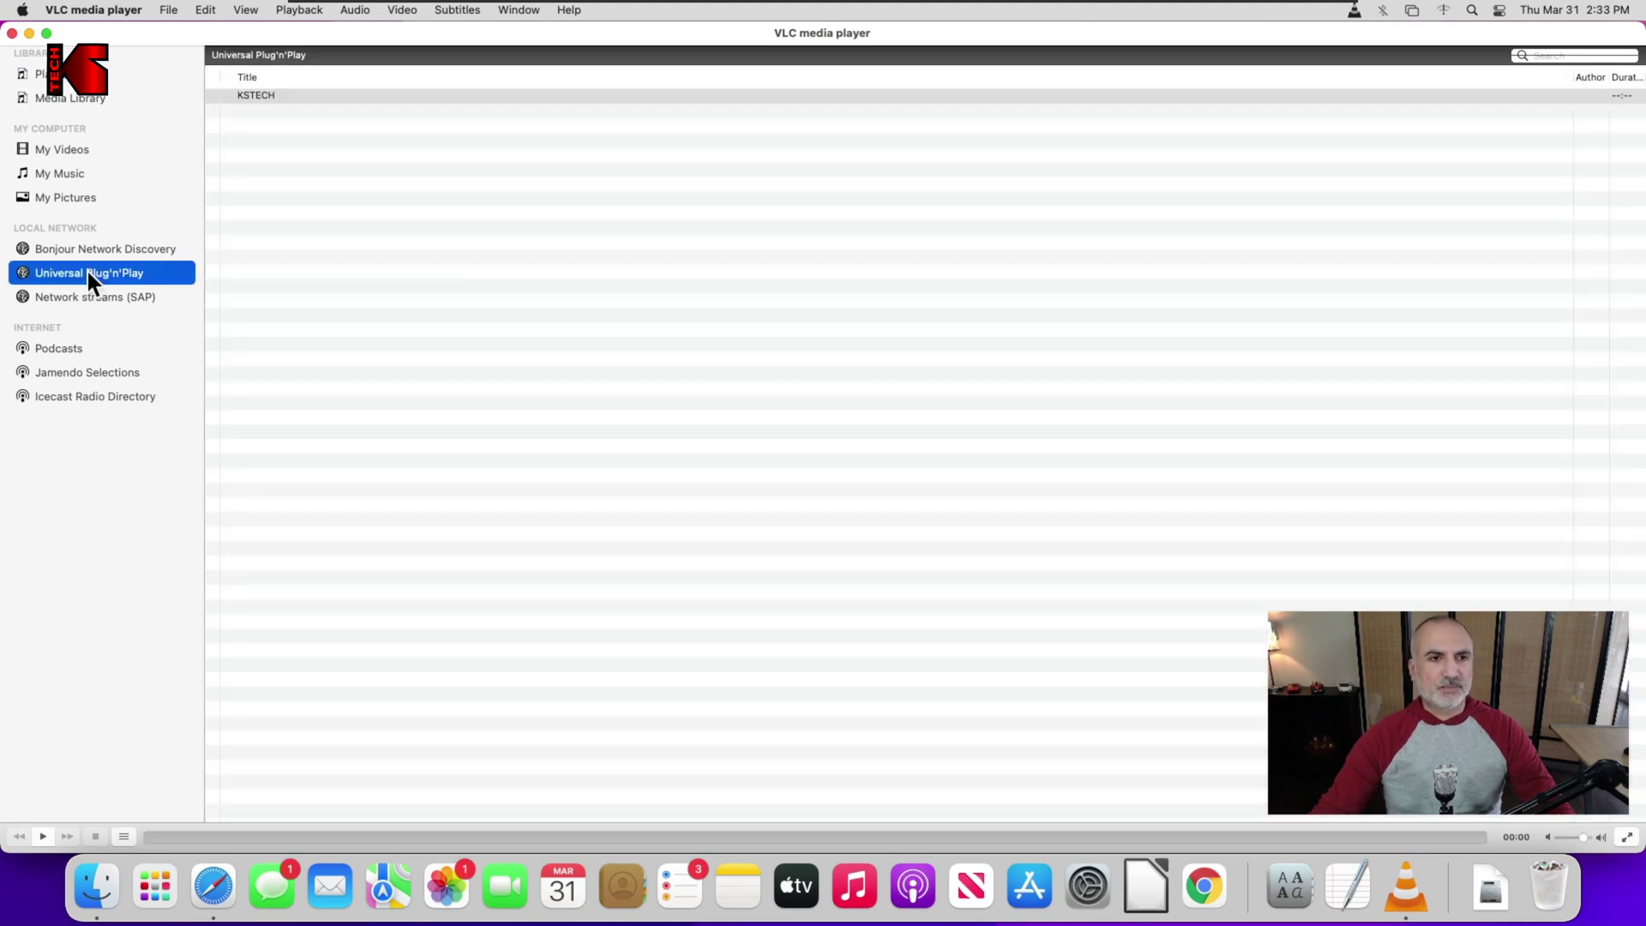
left_click(255, 99)
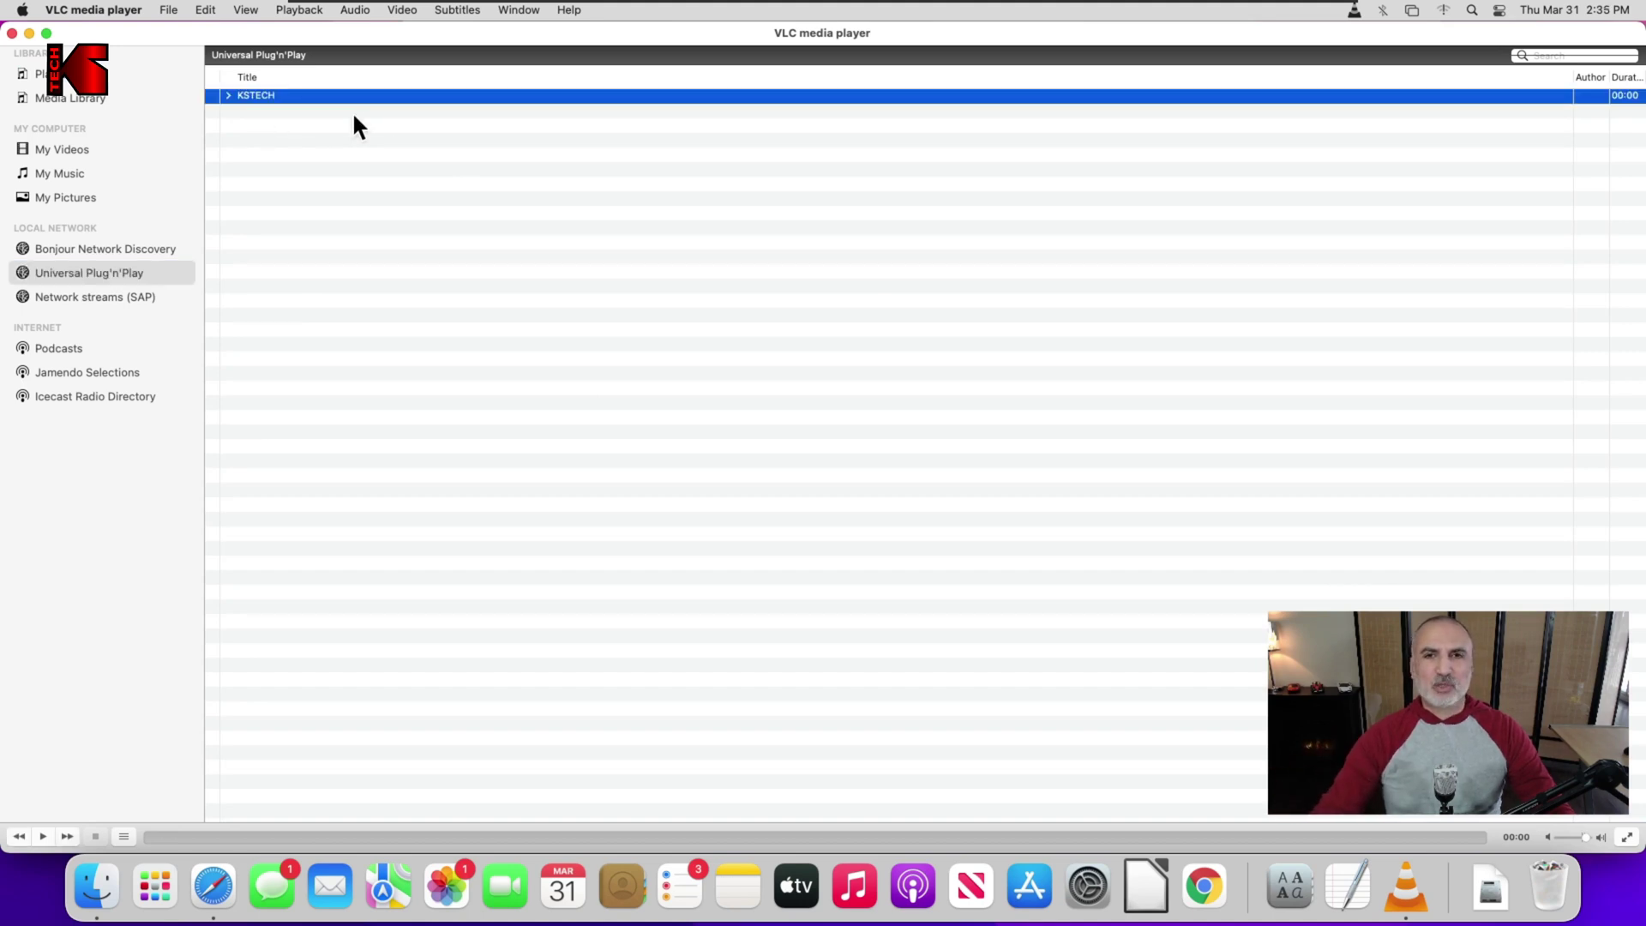
left_click(229, 96)
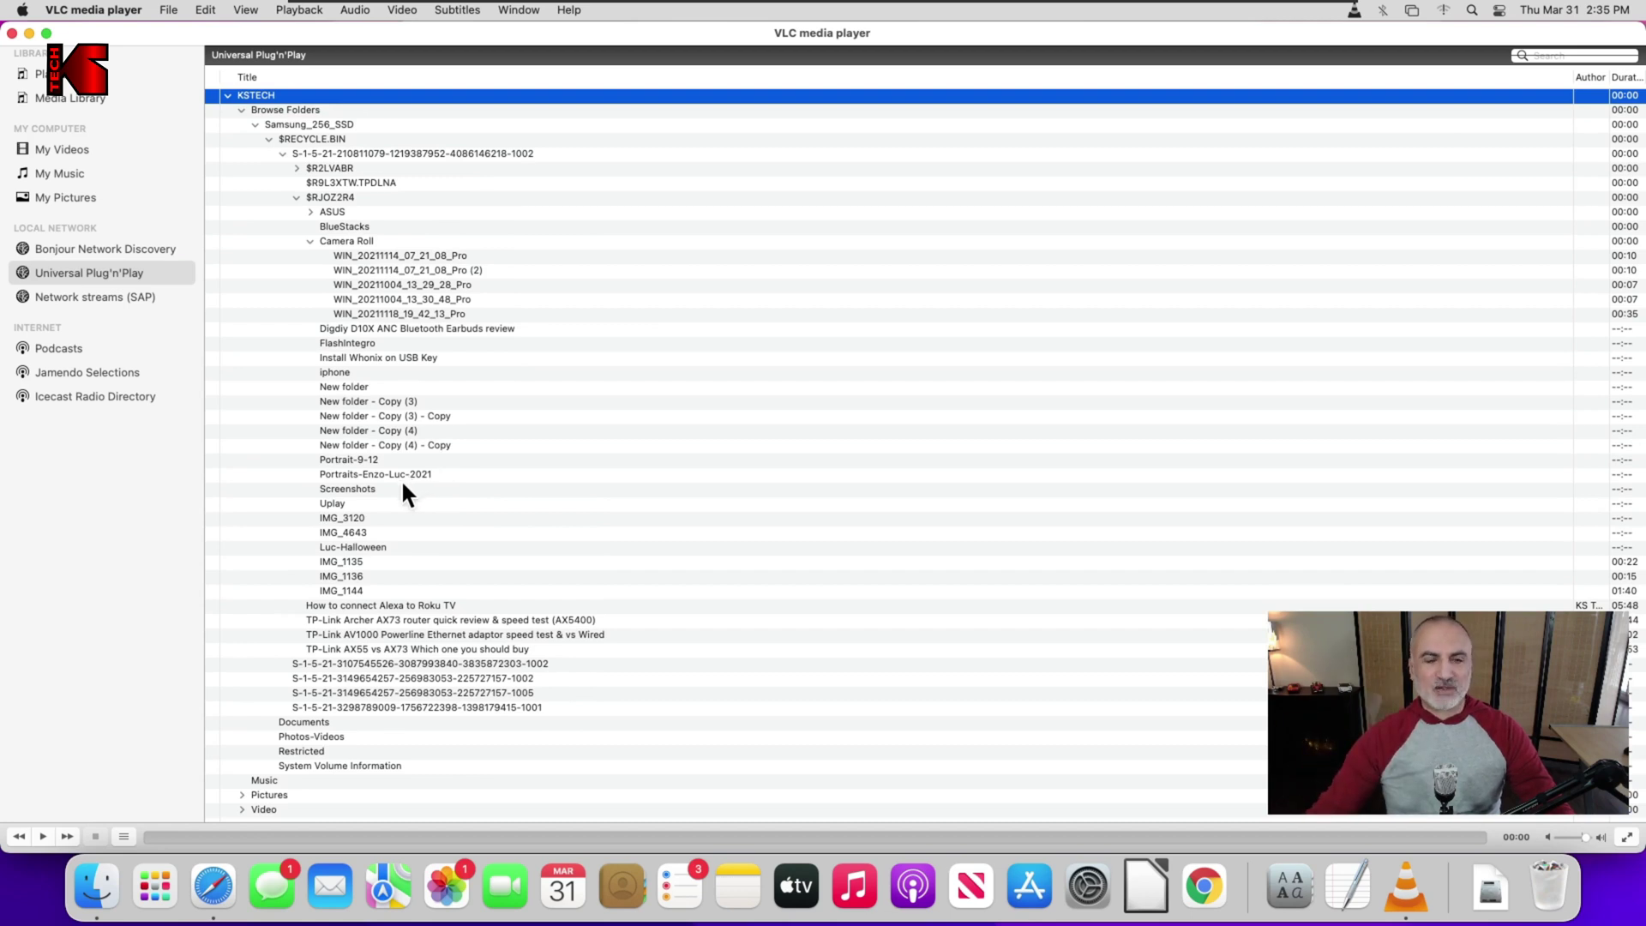
Expand the Video and Pictures categories and collapse the All Pictures list.
left_click(242, 810)
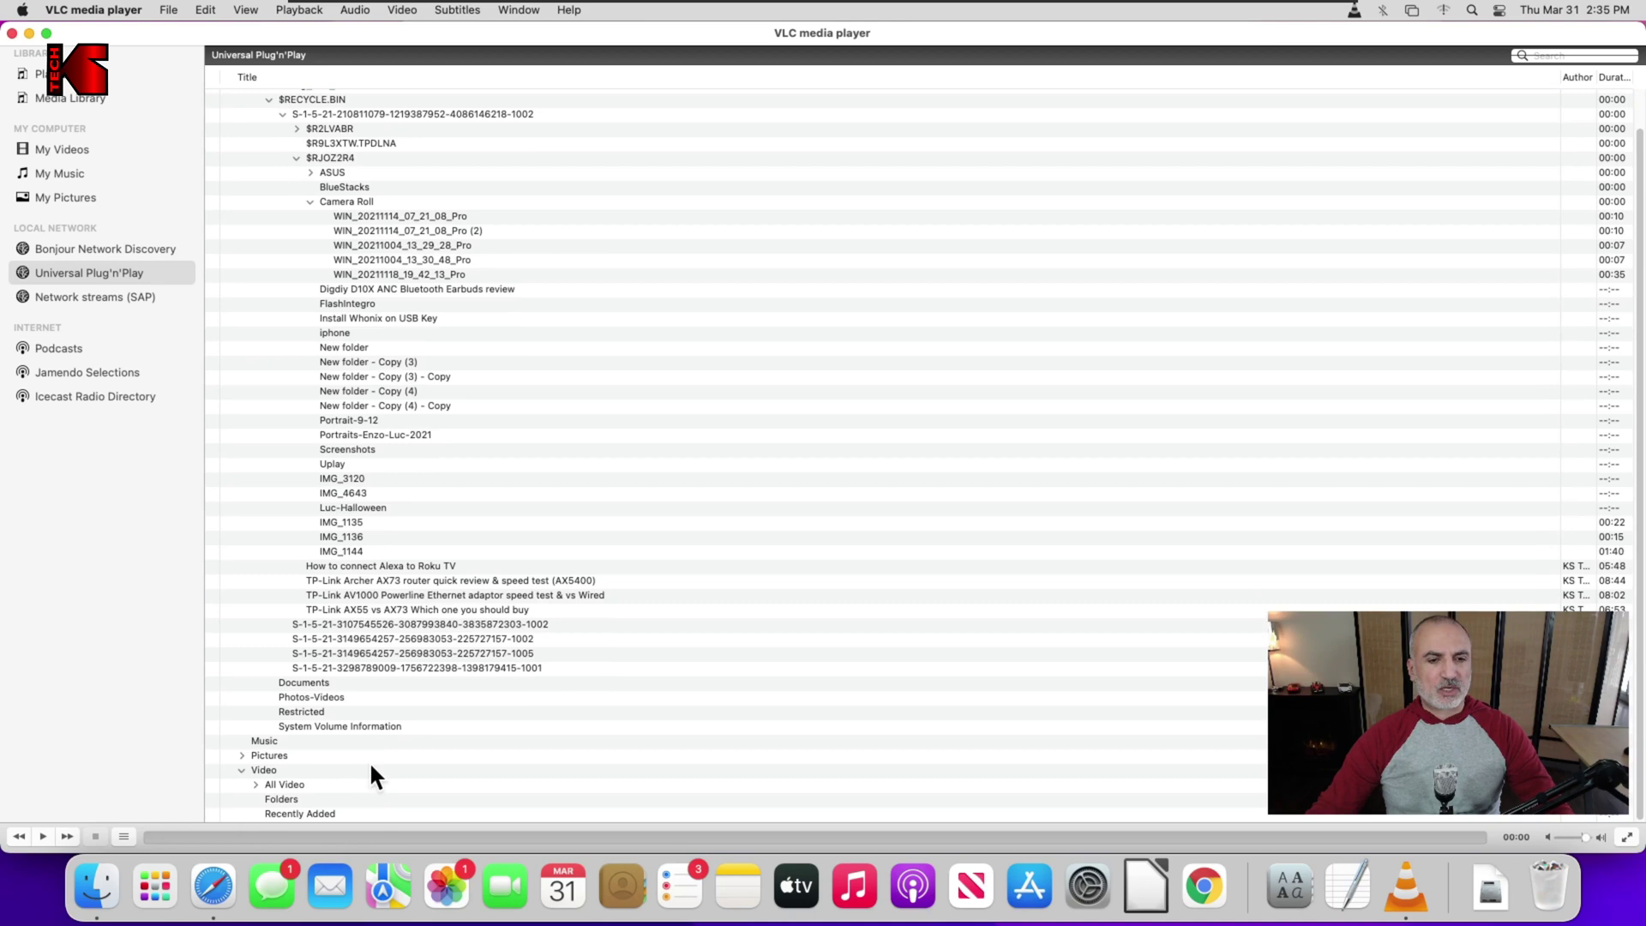
left_click(242, 754)
scroll(338, 749, "down", 5)
scroll(339, 751, "down", 5)
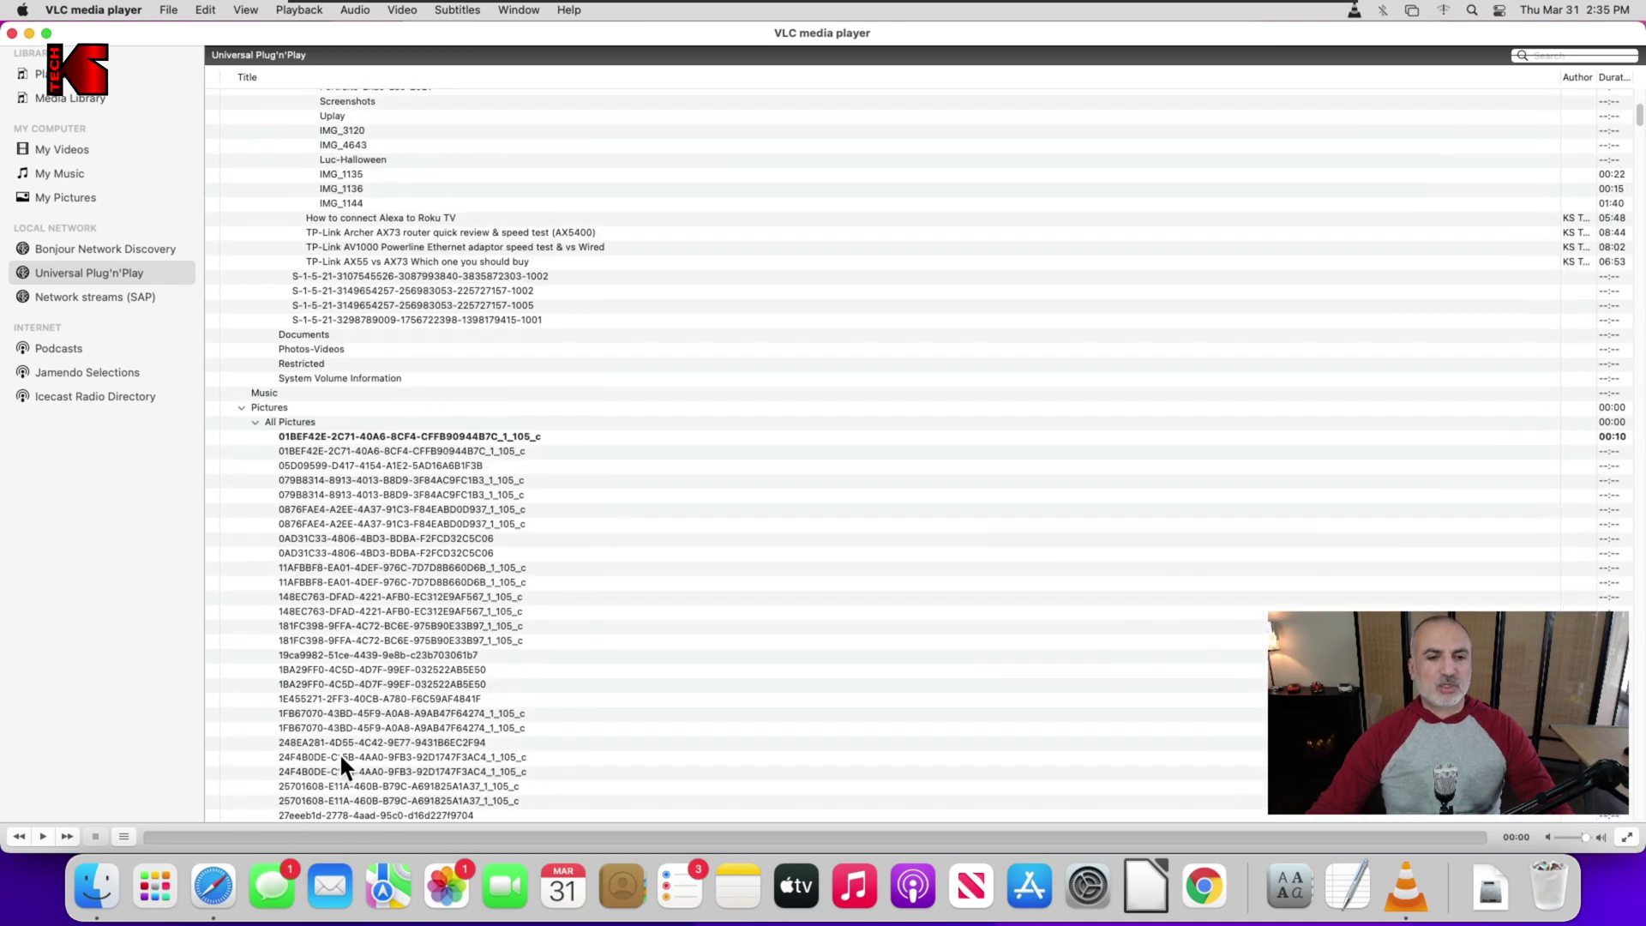
scroll(338, 752, "down", 5)
left_click(255, 173)
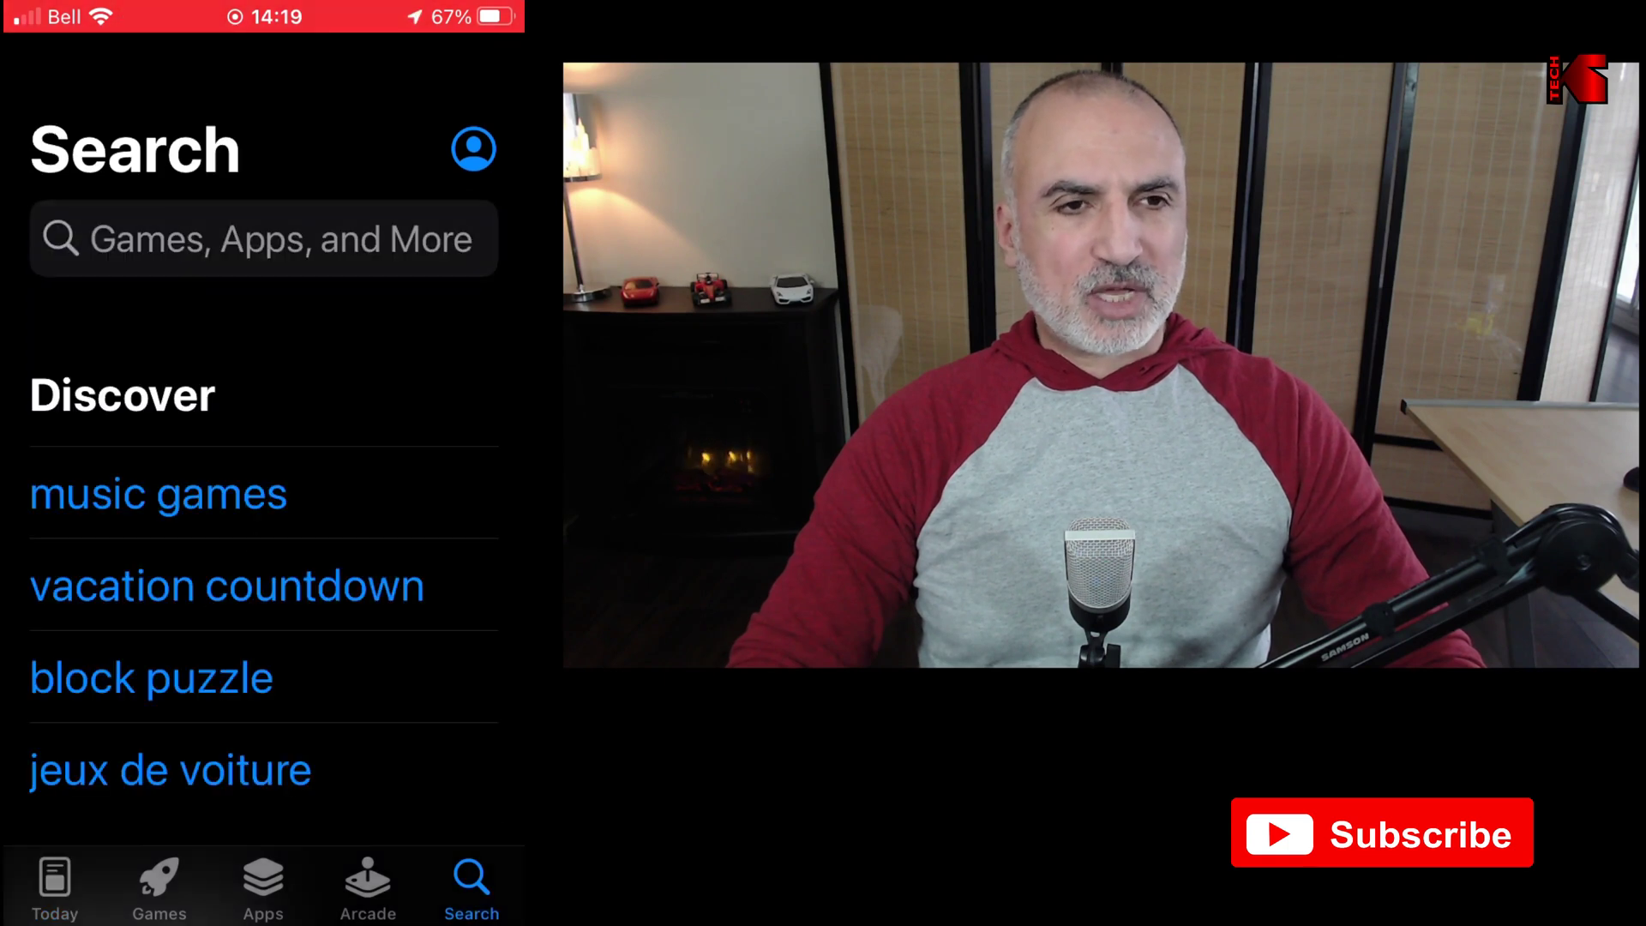
type("v")
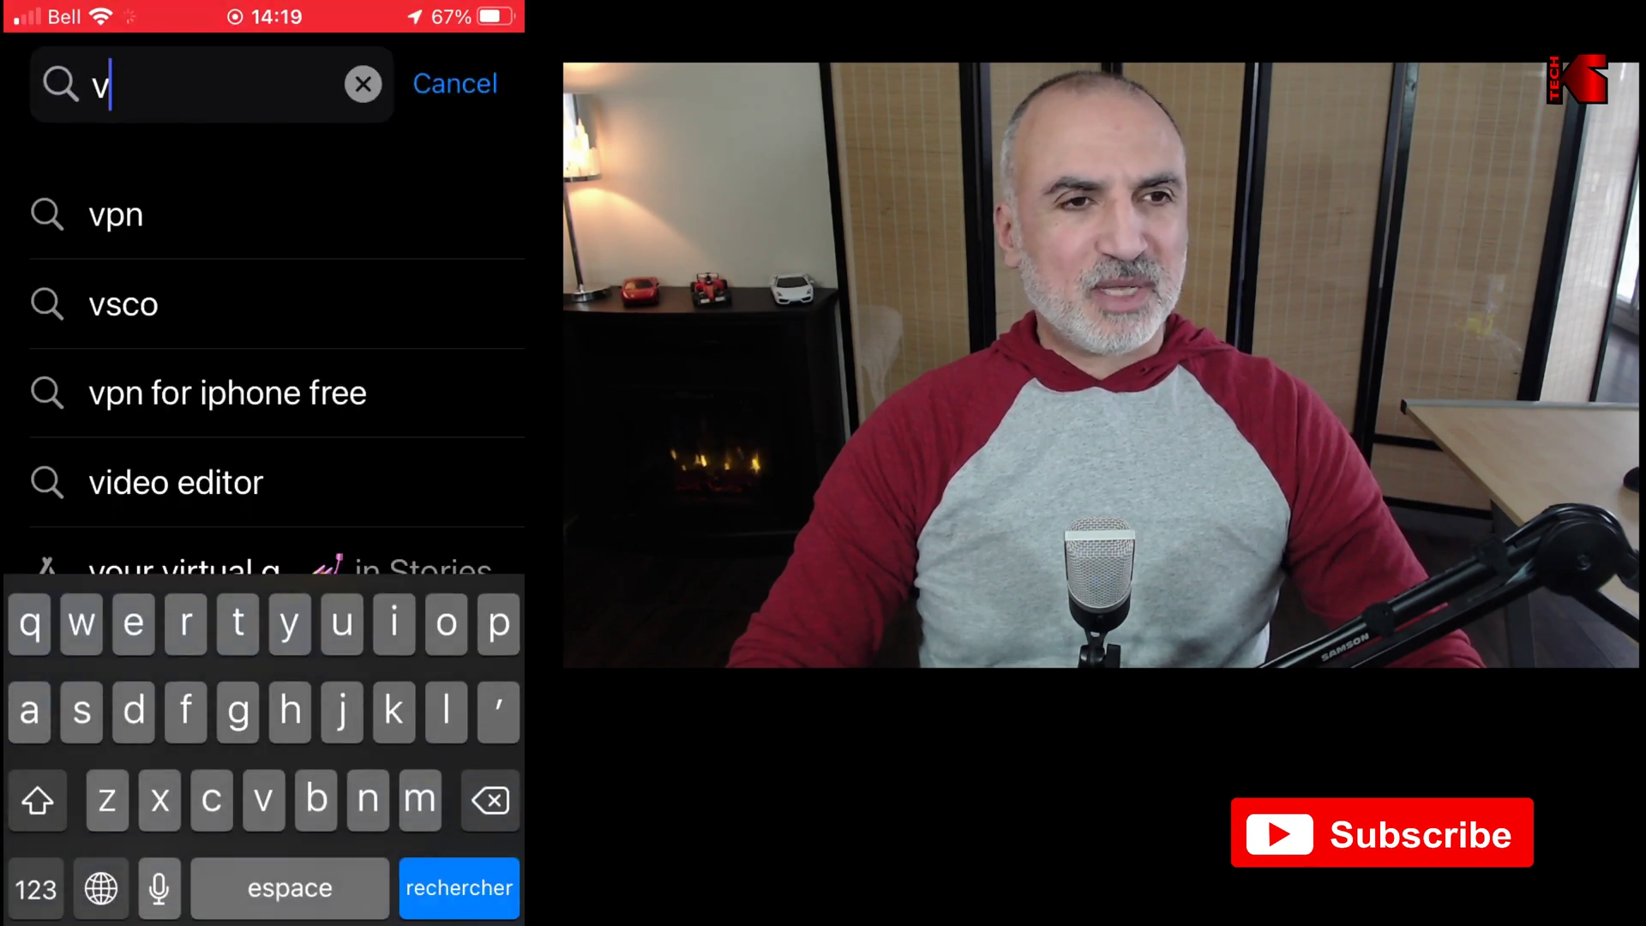
type("lc")
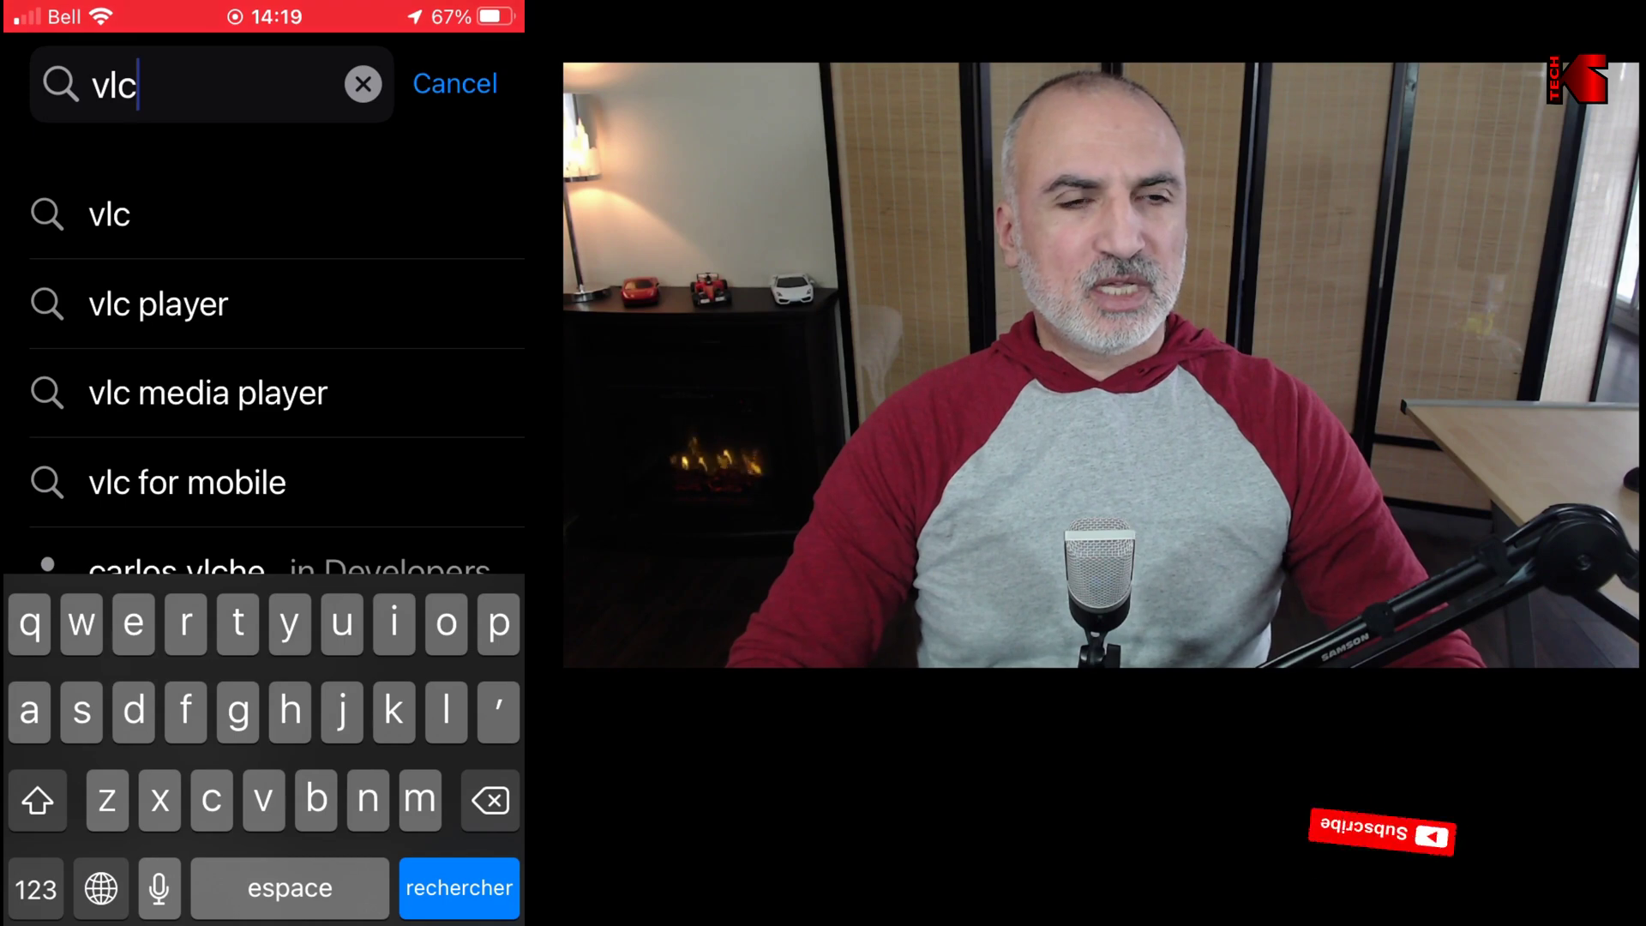
Search the App Store for "vlc" and download VLC media player.
key("Return")
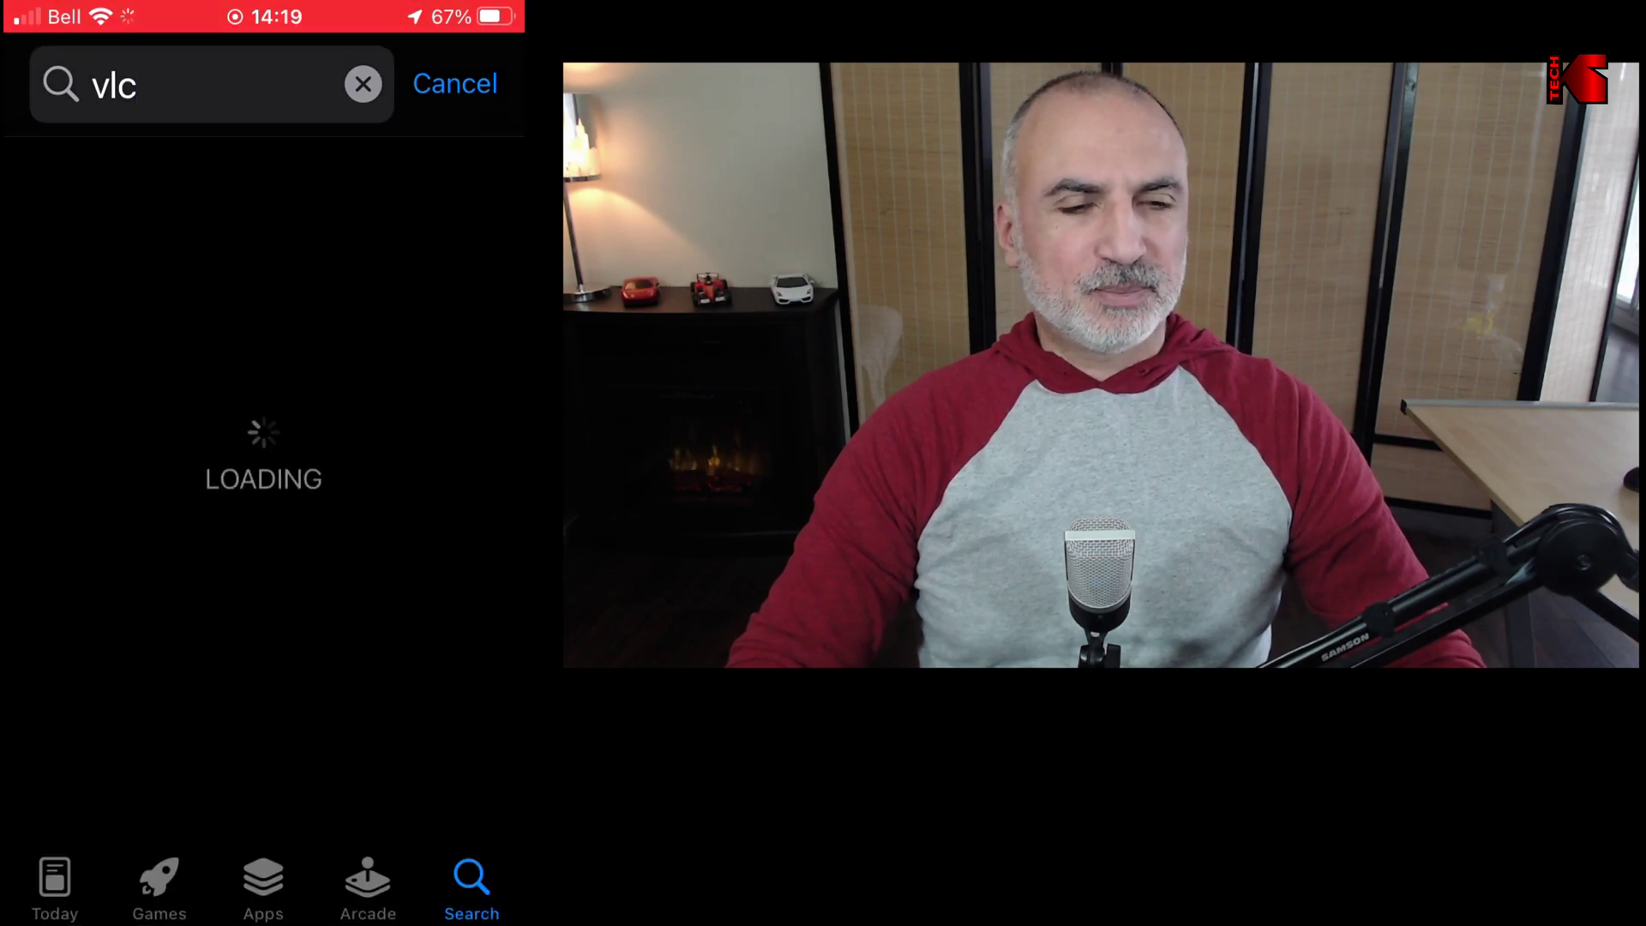
scroll(262, 514, "down", 5)
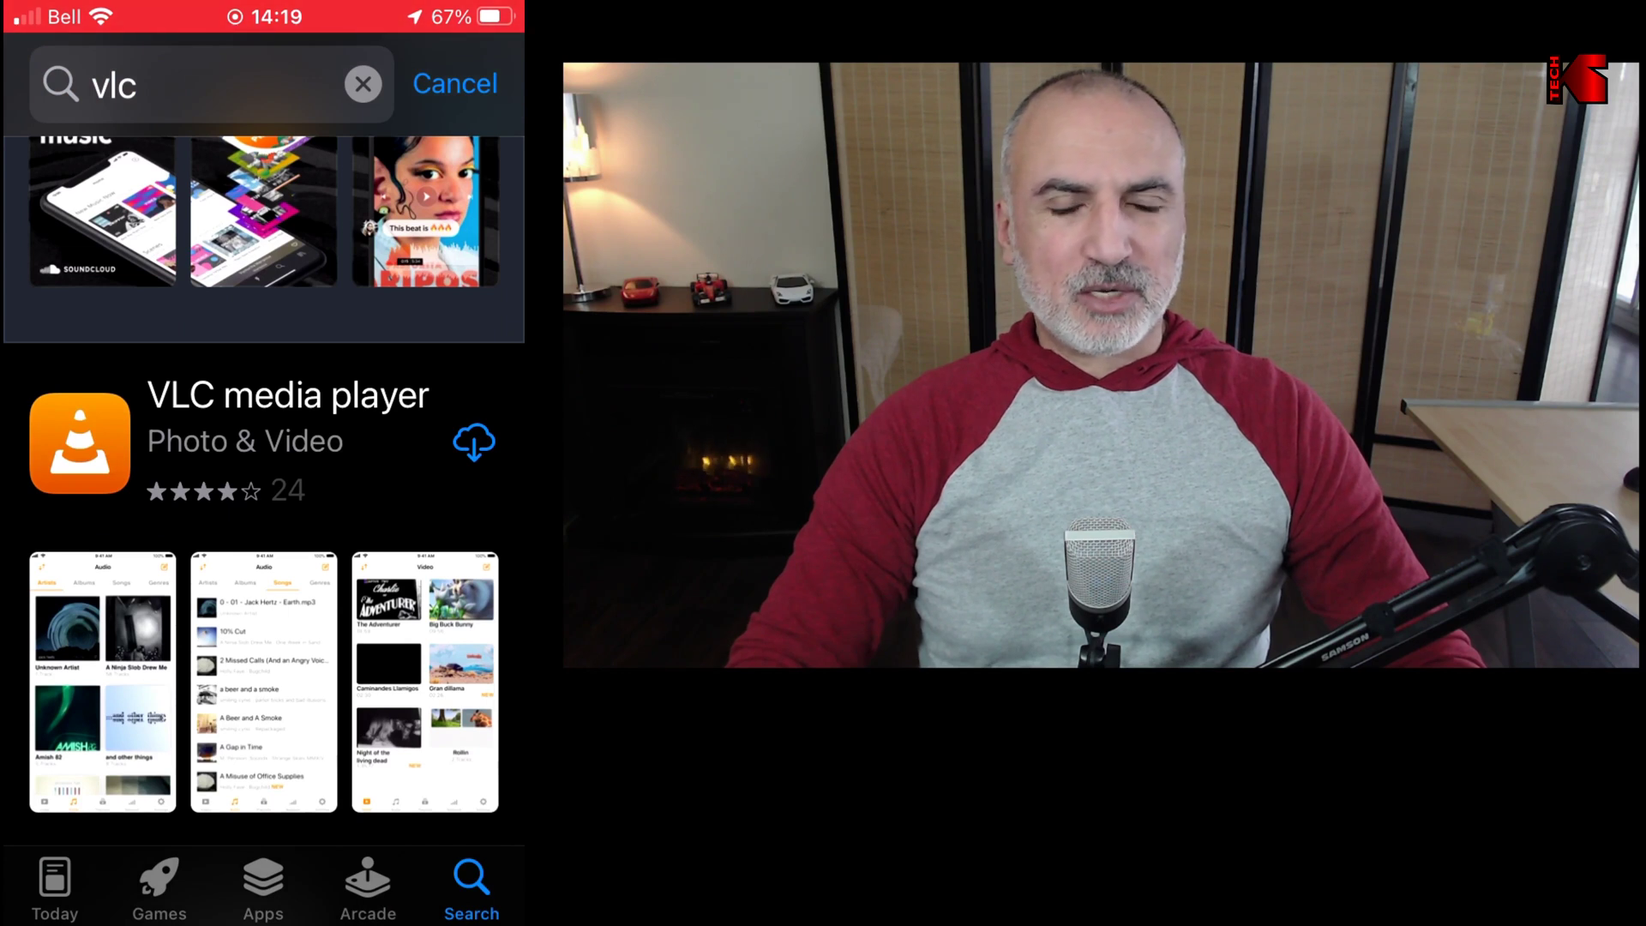
left_click(474, 443)
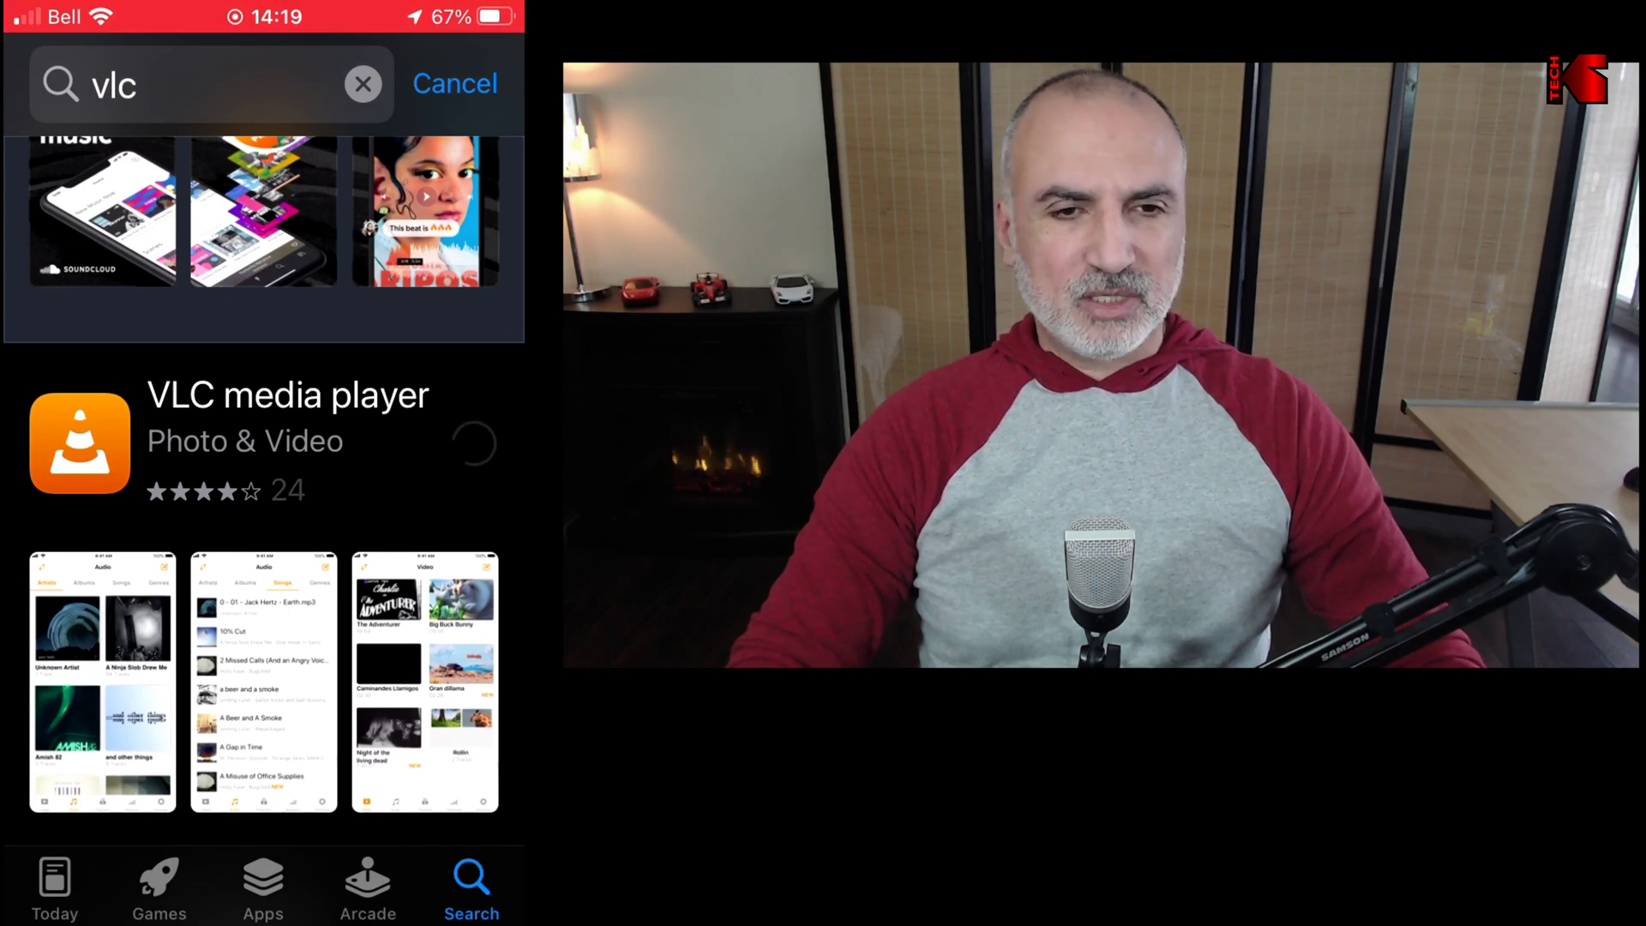